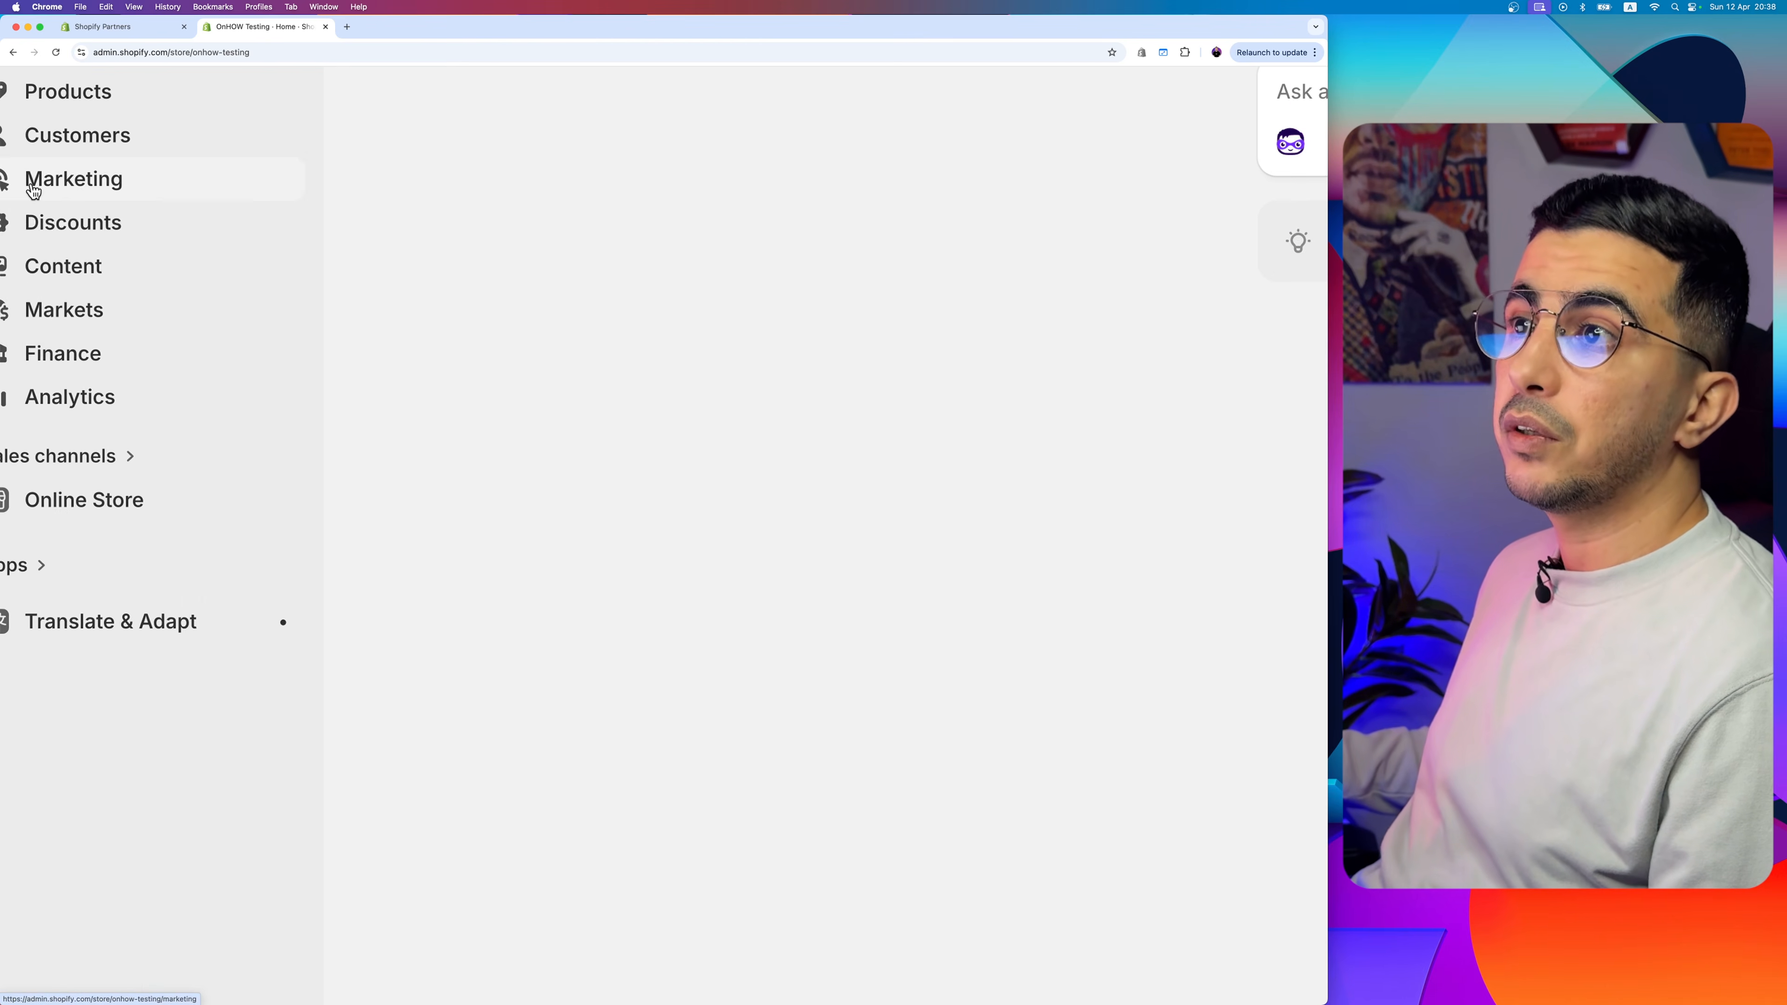
- Start a new market in the store's Markets section and name it Argentina
{"action": "left_click", "coordinate": [97, 316]}
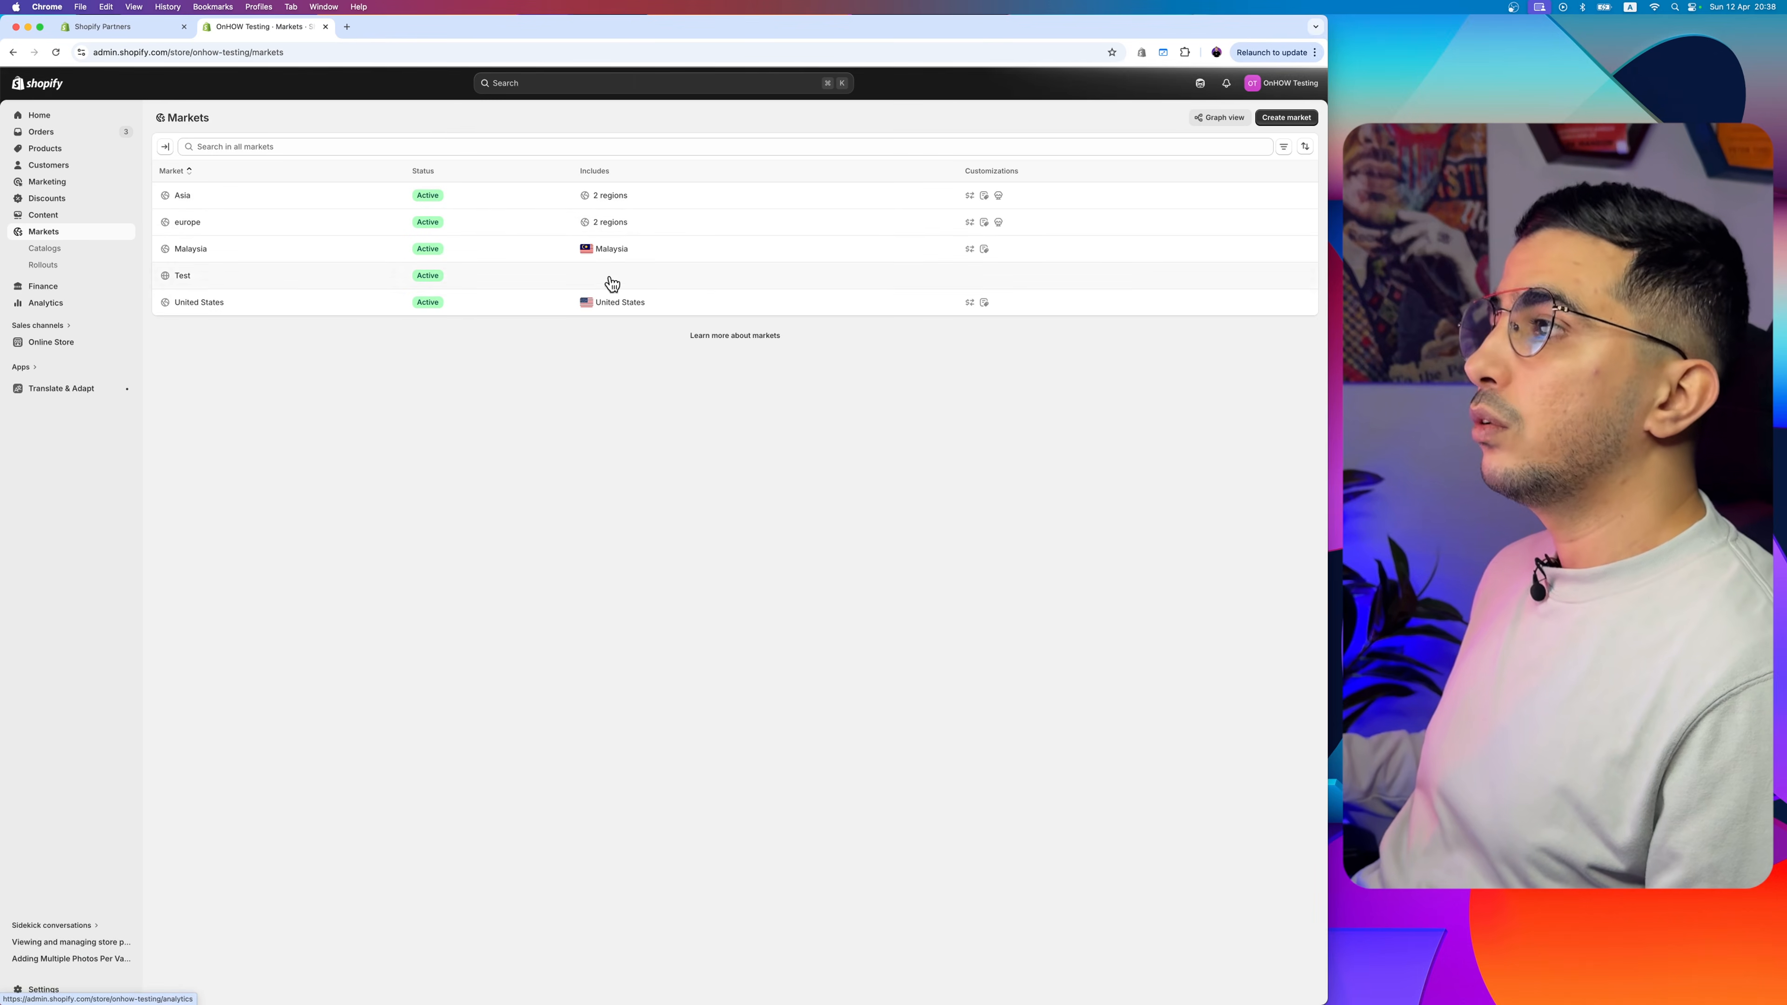
{"action": "left_click", "coordinate": [1296, 119]}
{"action": "left_click", "coordinate": [542, 166]}
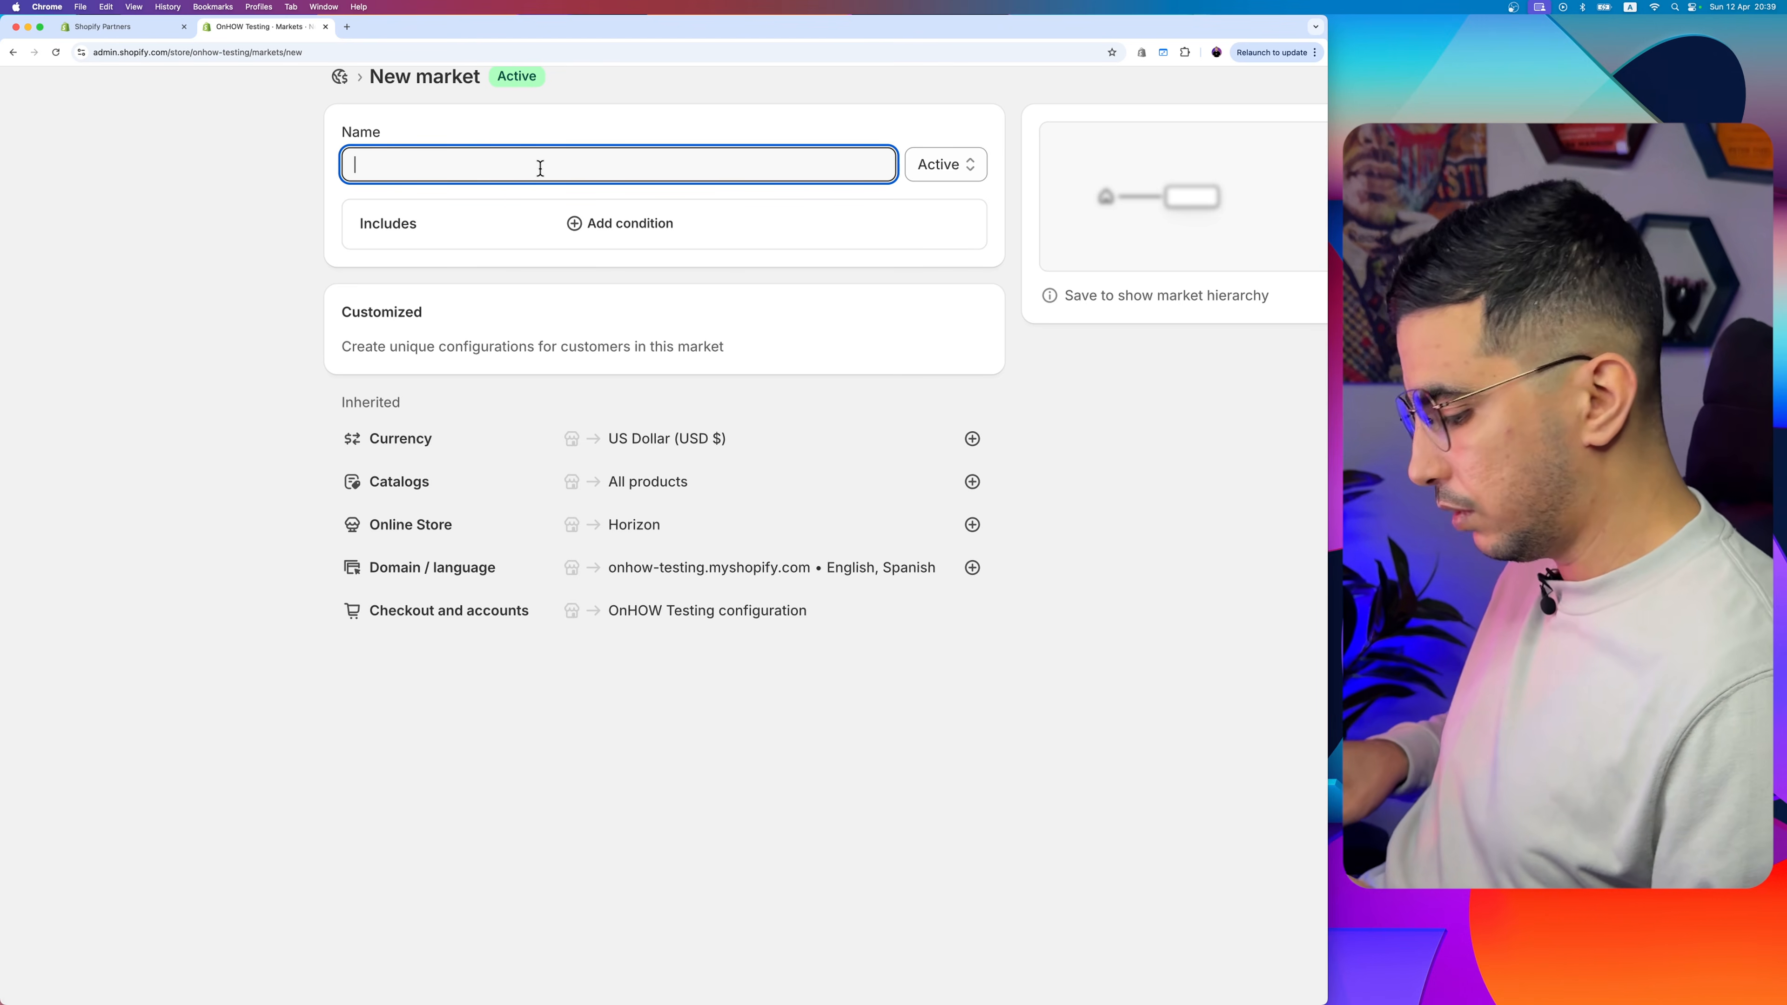
{"action": "type", "text": "Argetr"}
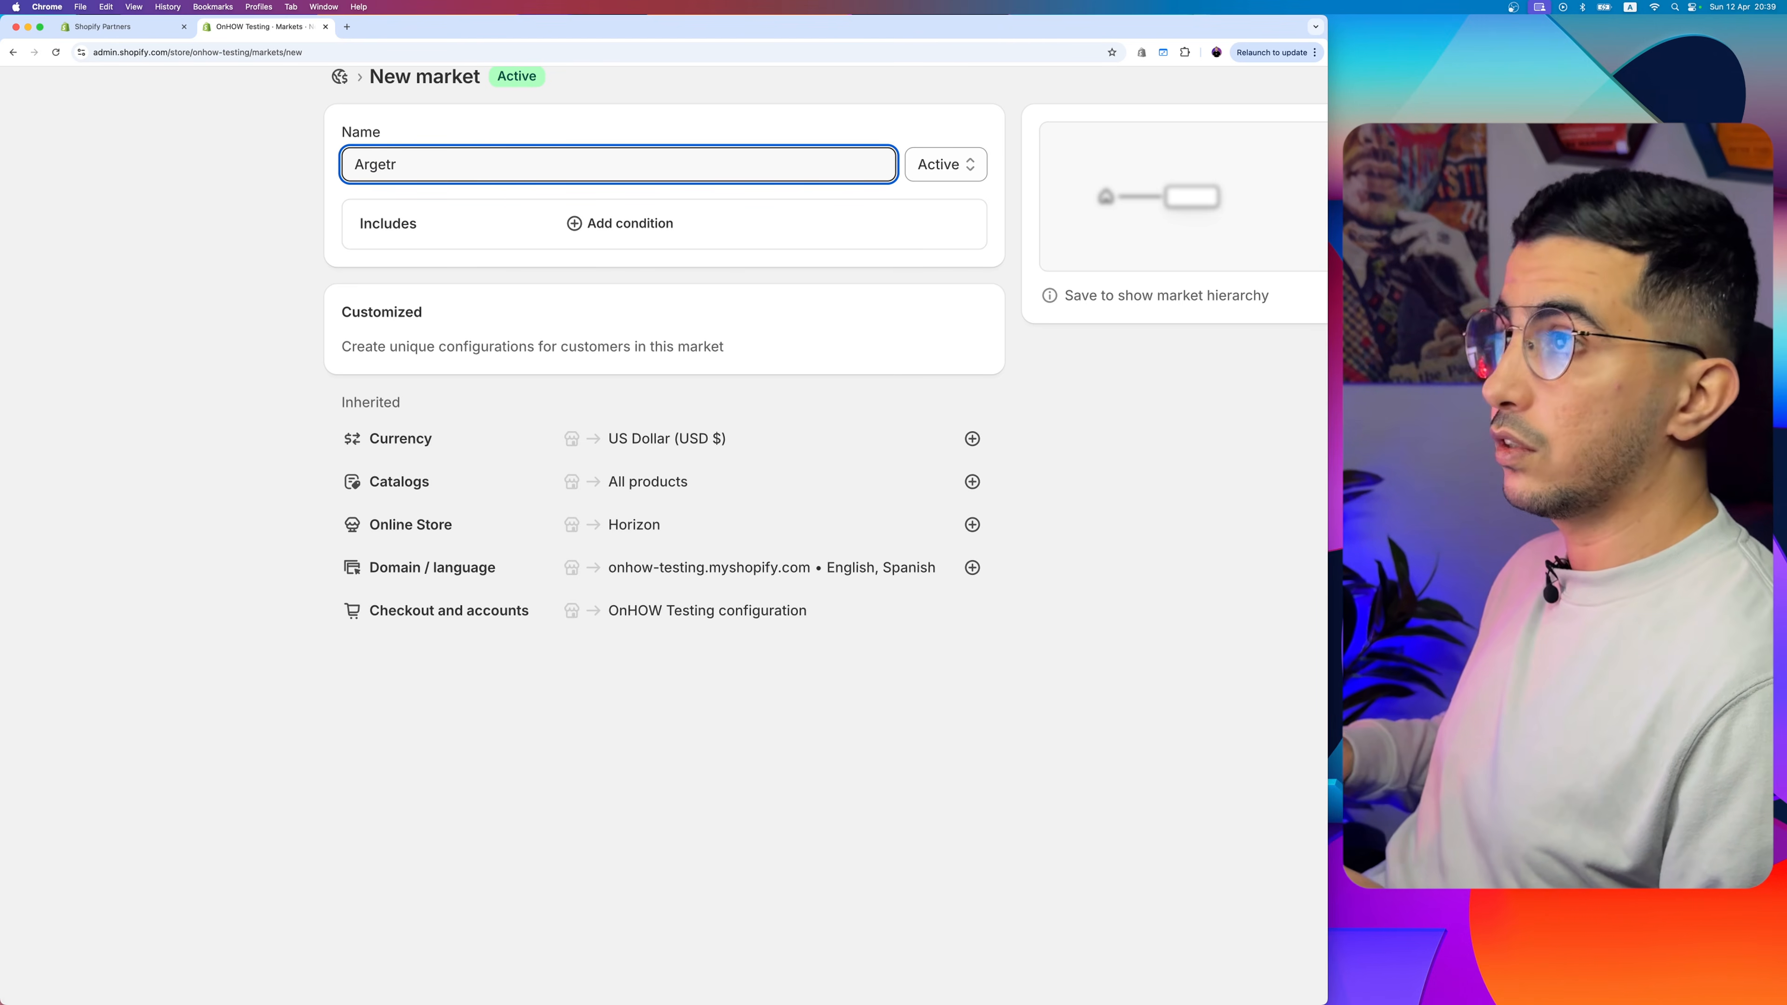
{"action": "type", "text": "intina"}
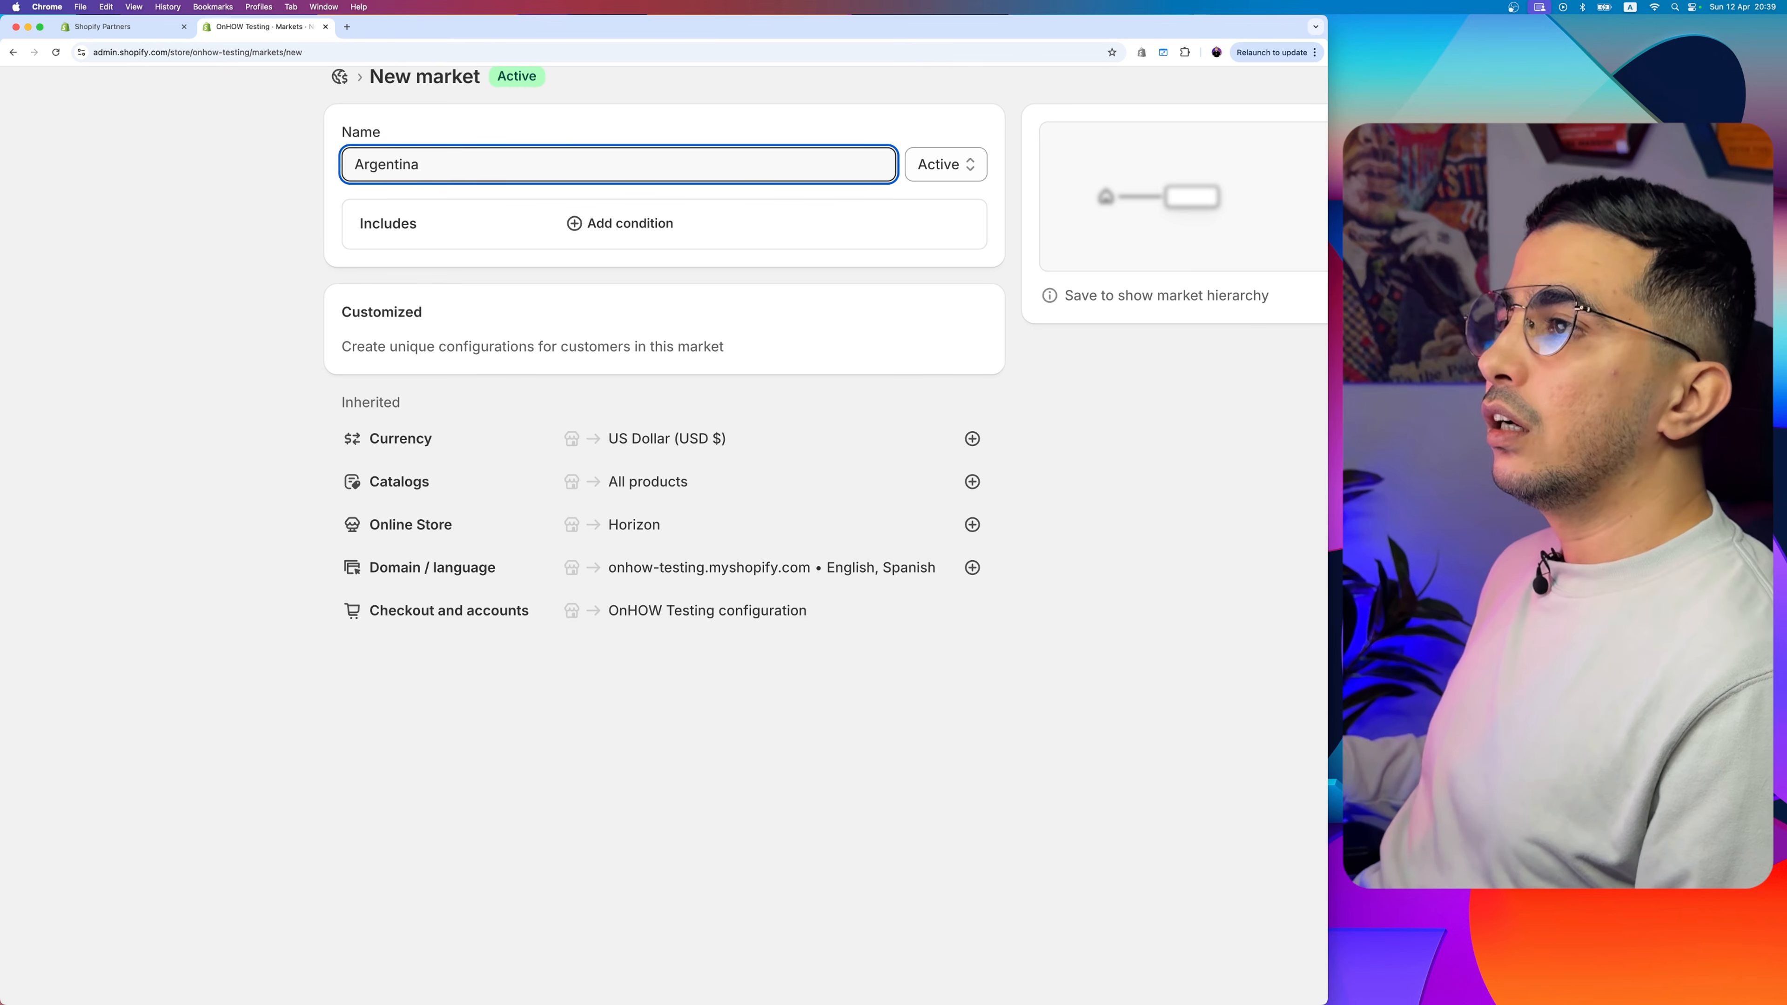
- Add a specific-regions condition so the market includes Argentina
{"action": "left_click_drag", "start_coordinate": [375, 223], "coordinate": [455, 225]}
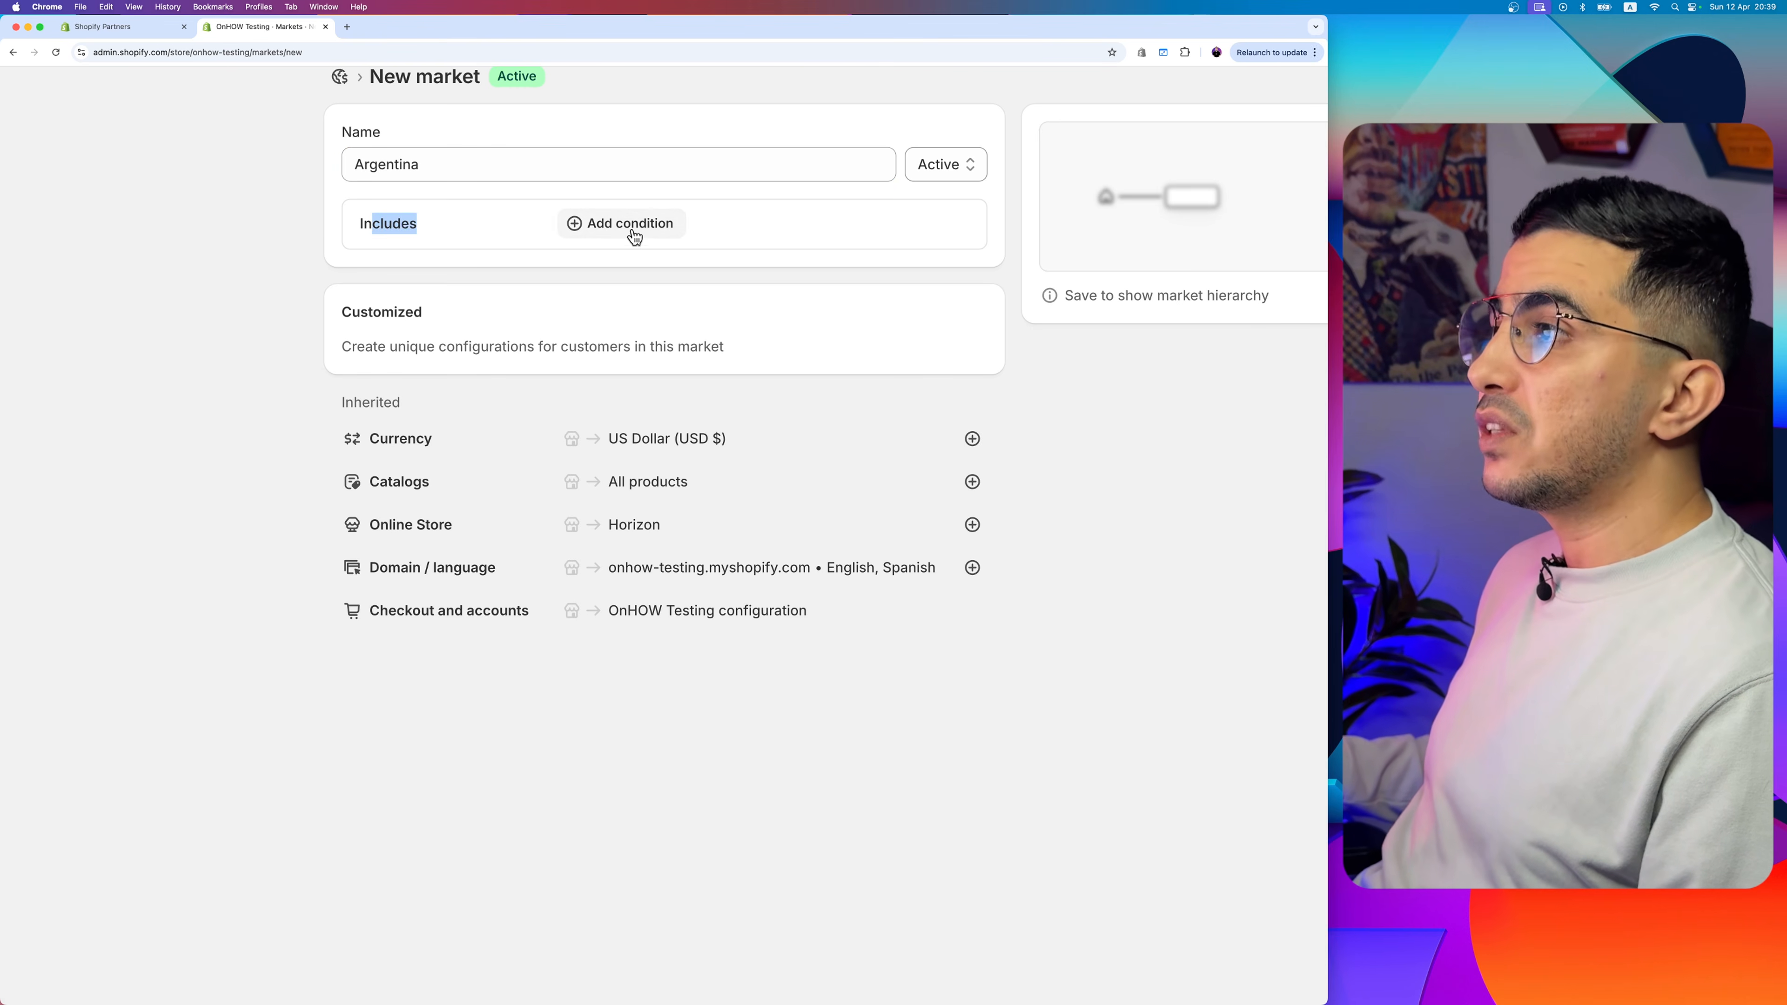
{"action": "scroll", "coordinate": [628, 236], "scroll_direction": "down", "scroll_amount": 3}
{"action": "left_click", "coordinate": [605, 548]}
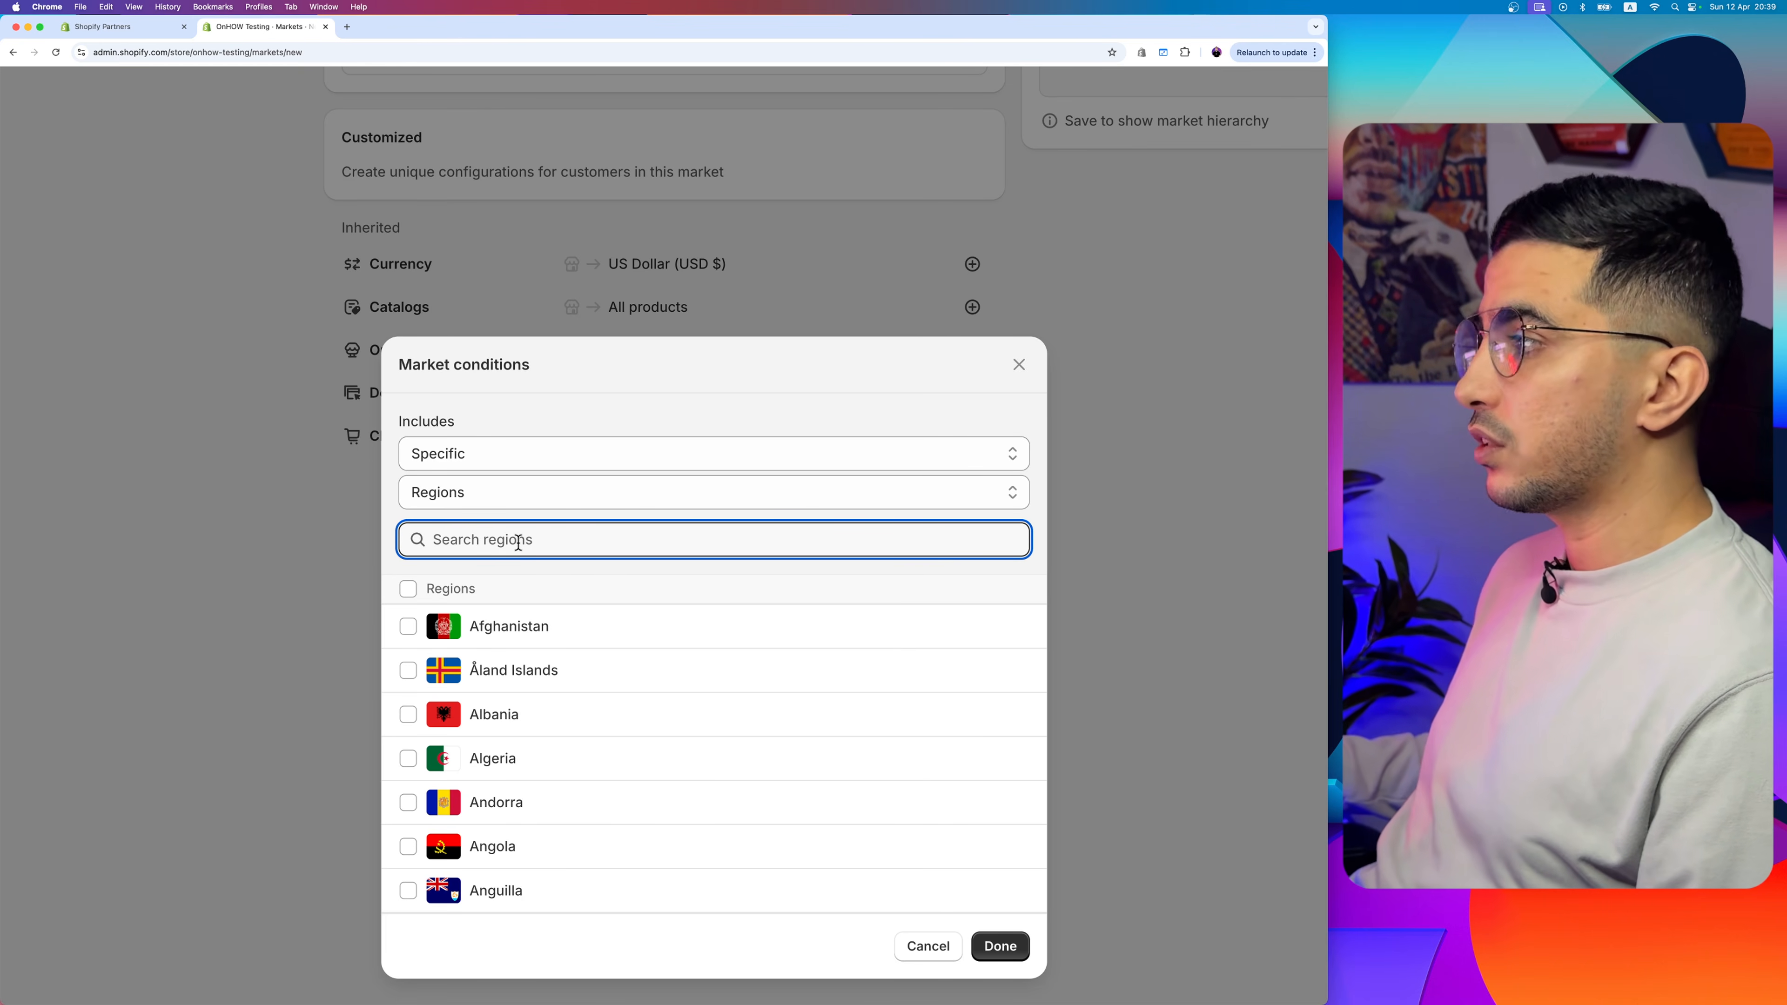
{"action": "type", "text": "arge"}
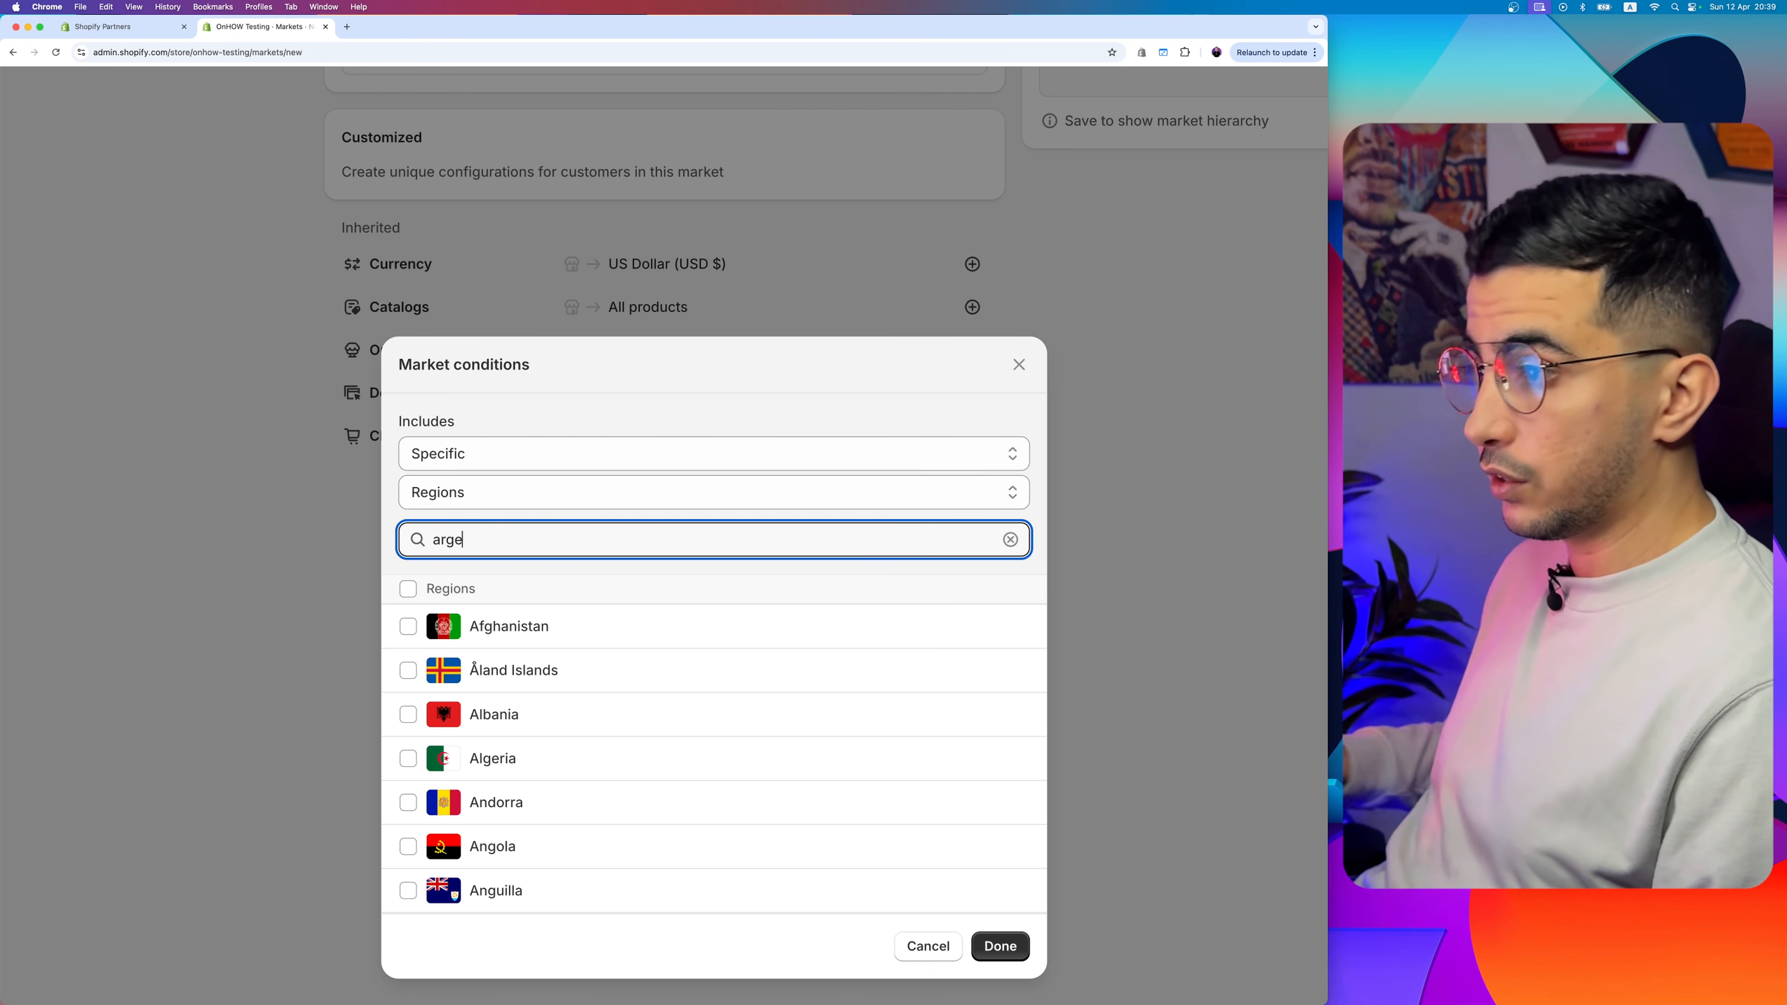
{"action": "left_click", "coordinate": [408, 626]}
{"action": "left_click", "coordinate": [1000, 946]}
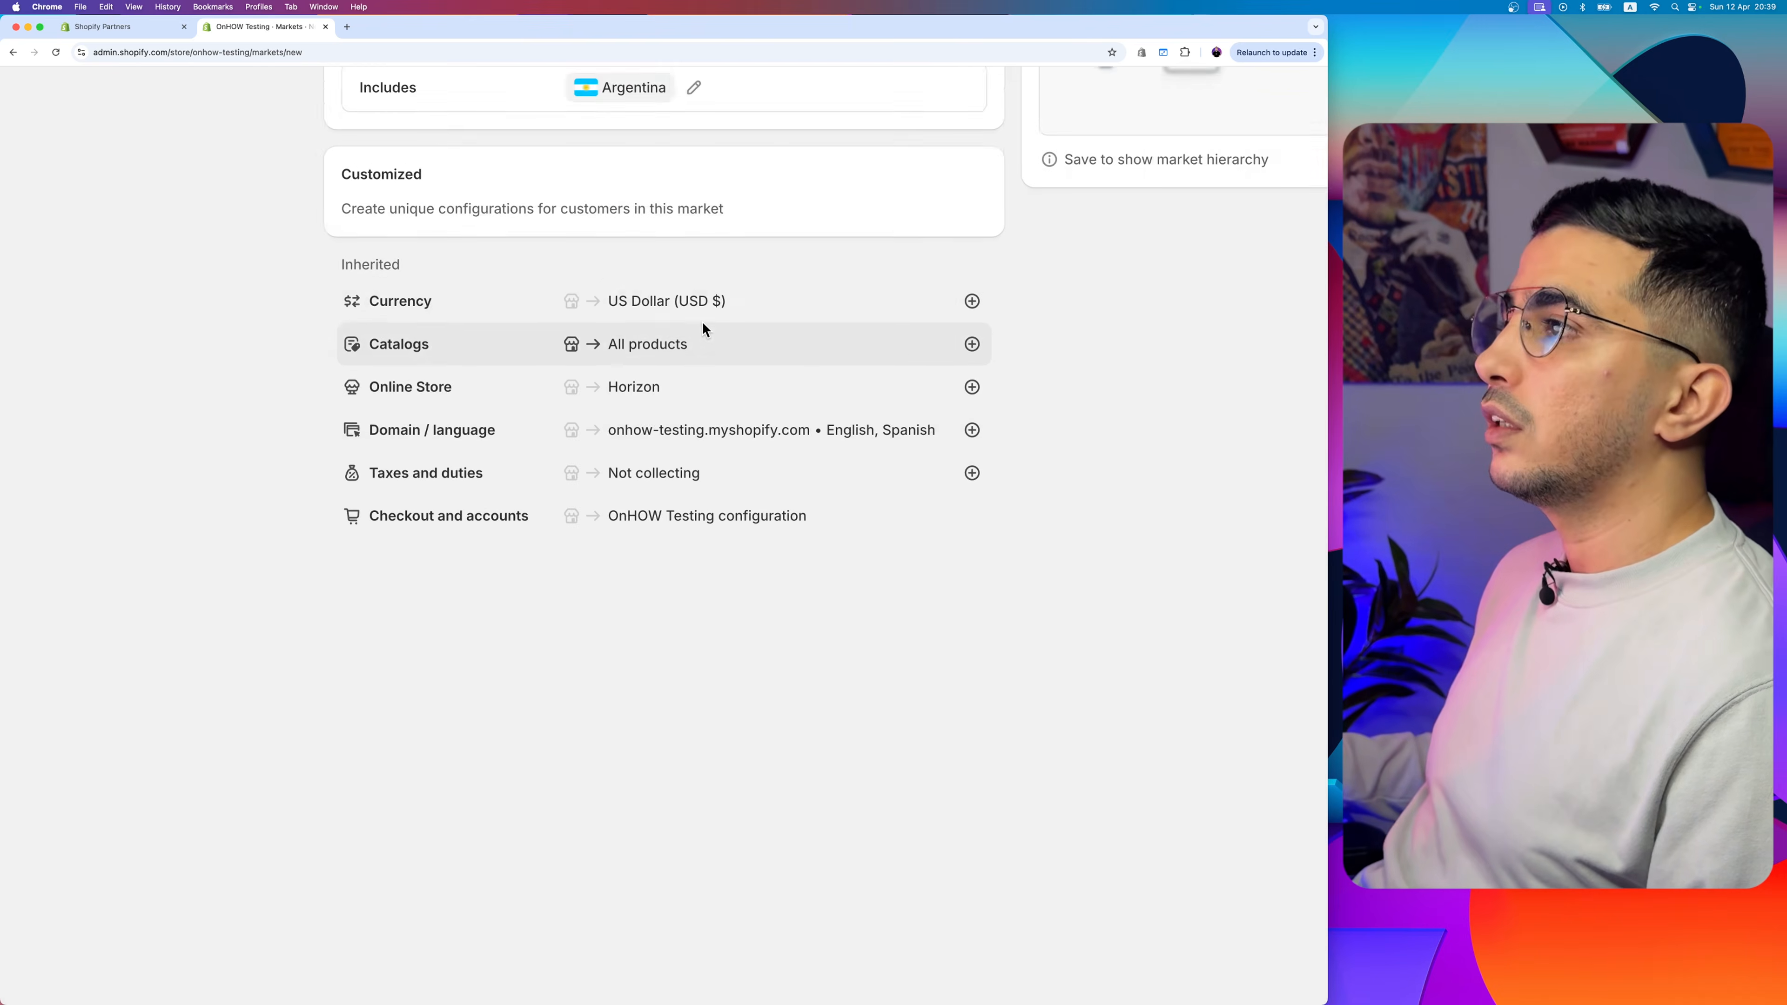
- Examine the Catalogs setting the new market inherits, alongside its other inherited configurations
{"action": "scroll", "coordinate": [703, 321], "scroll_direction": "up", "scroll_amount": 3}
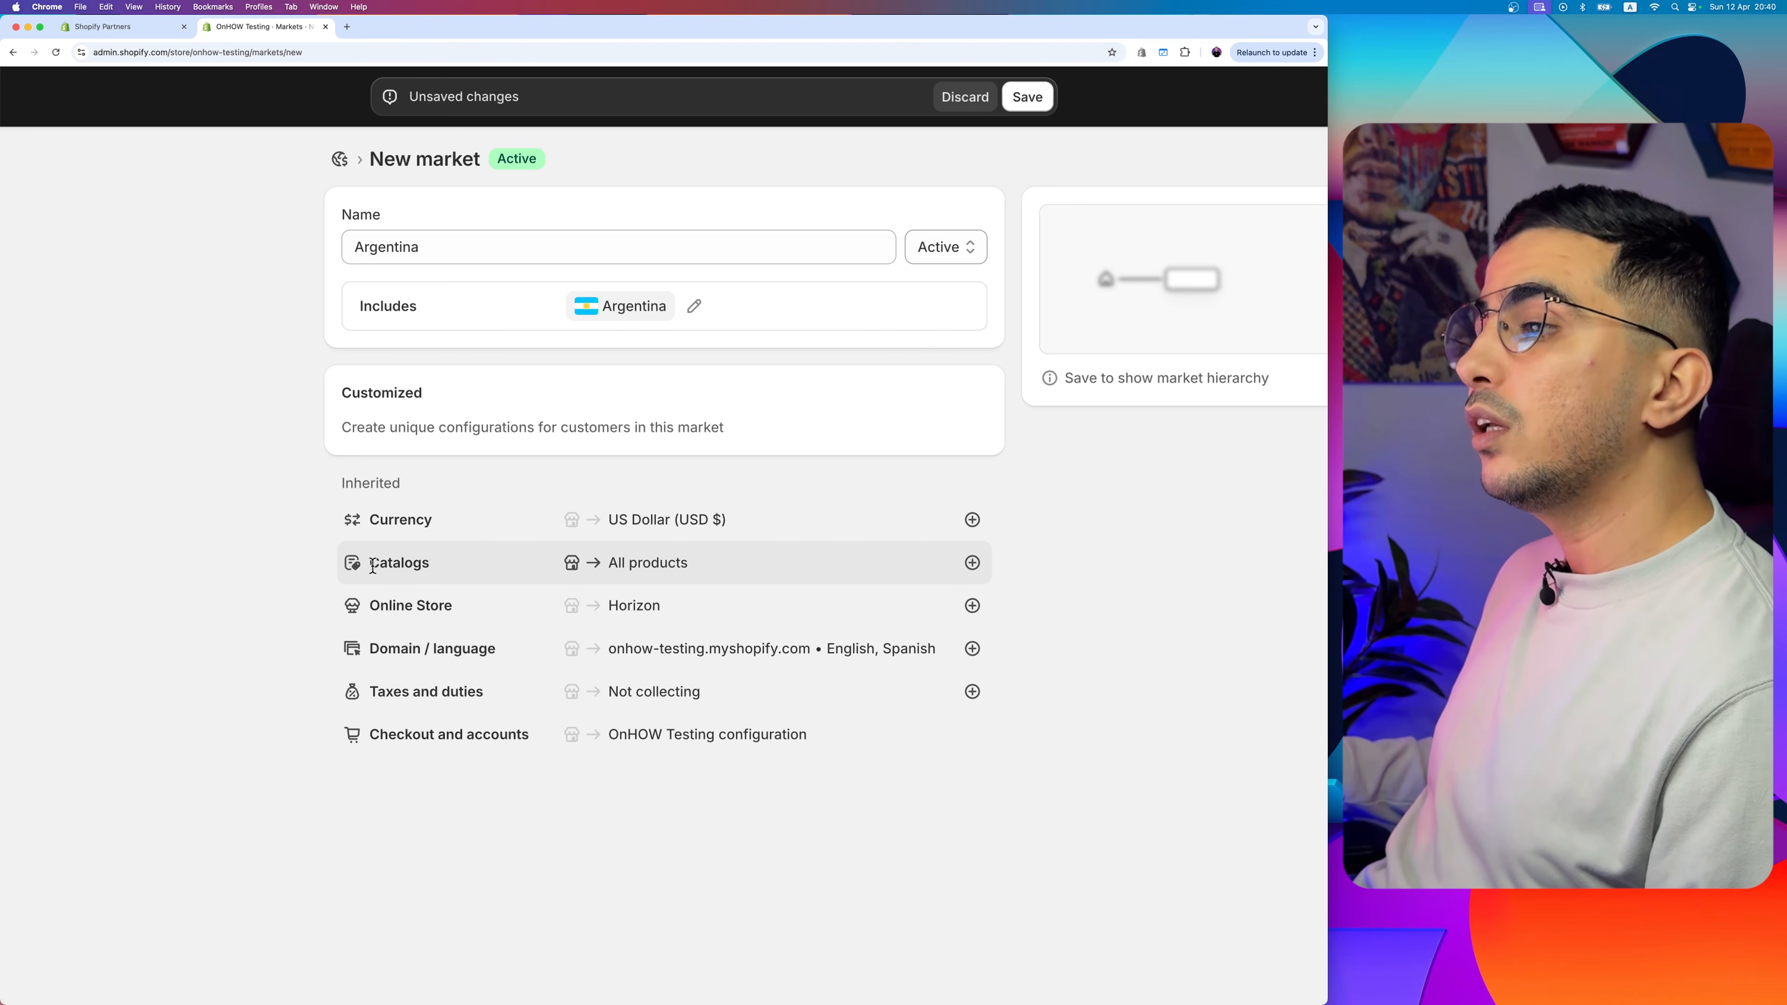
{"action": "double_click", "coordinate": [373, 566]}
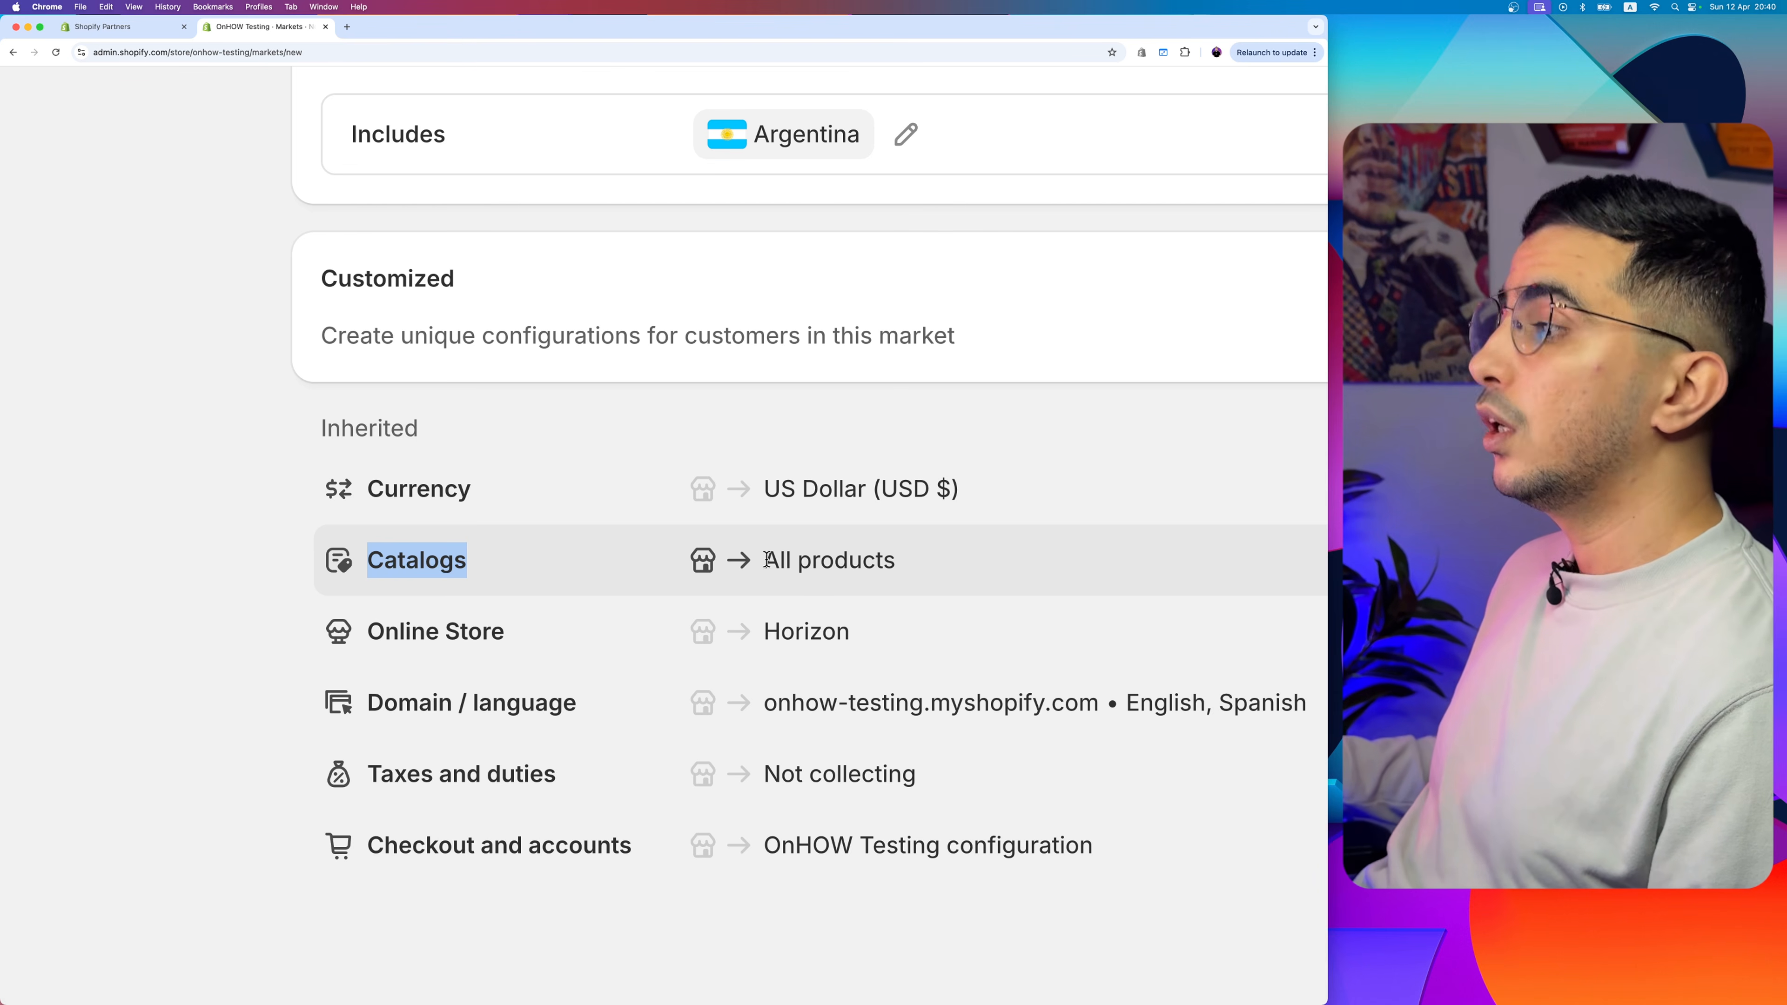
{"action": "left_click_drag", "start_coordinate": [763, 561], "coordinate": [942, 569]}
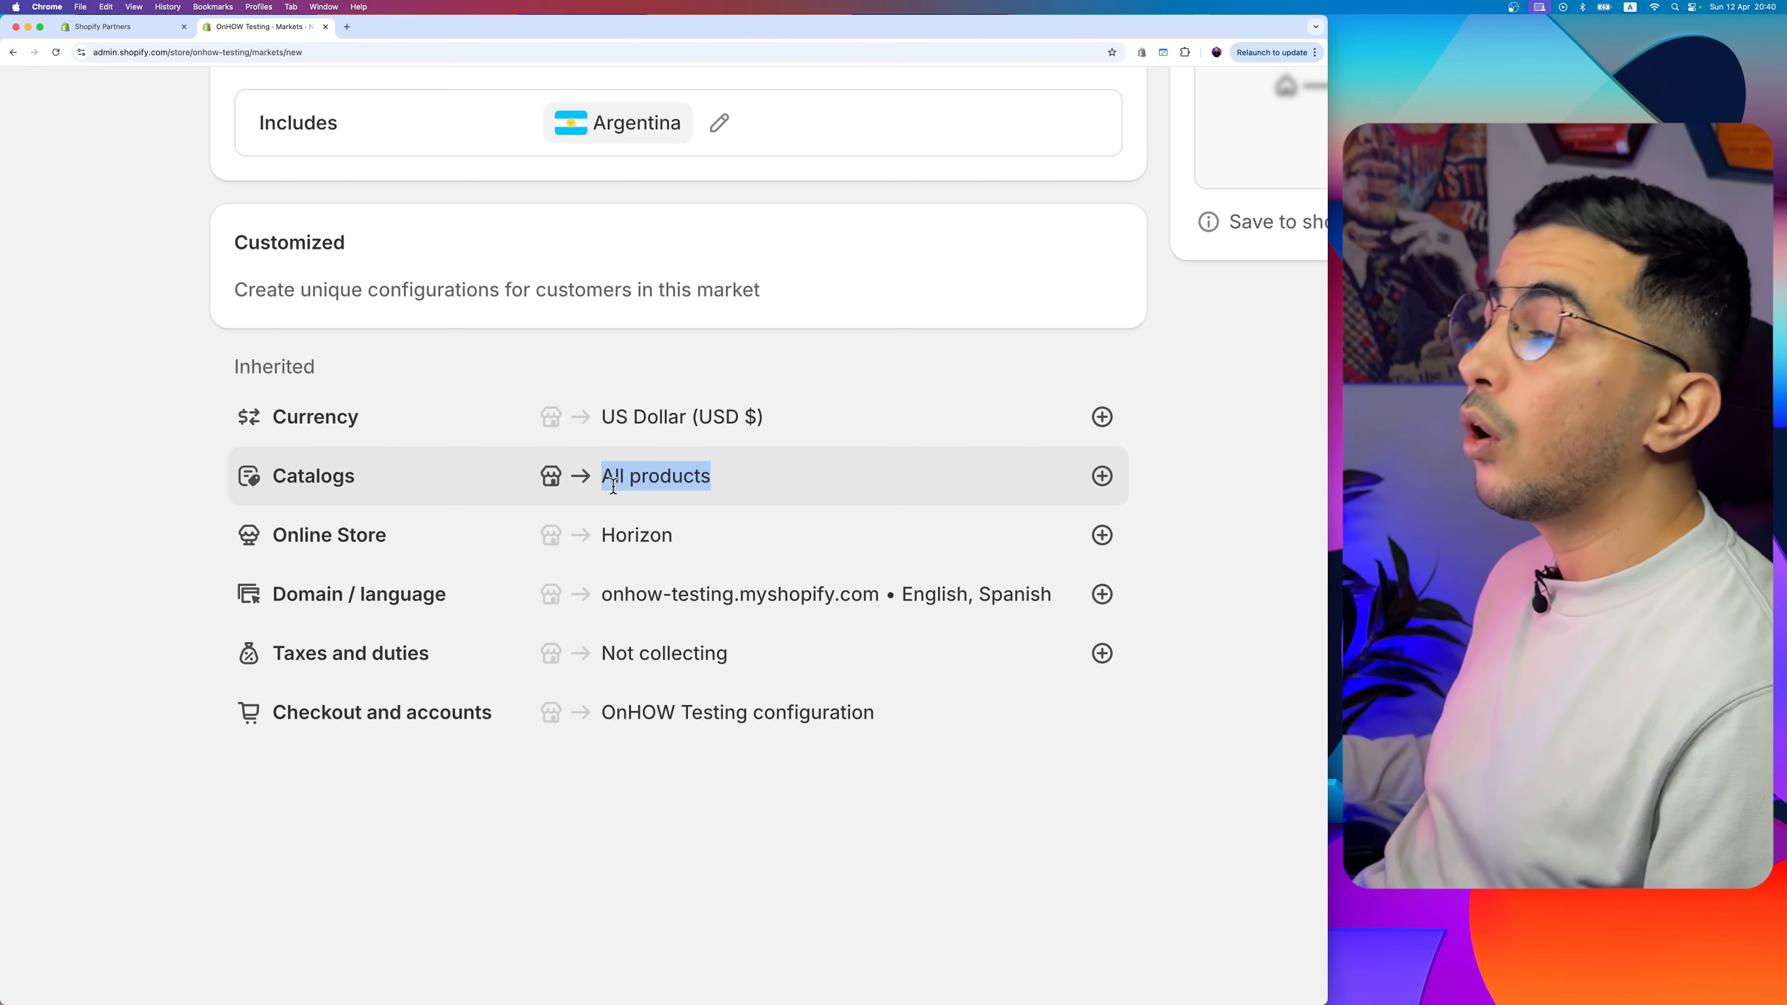
{"action": "left_click_drag", "start_coordinate": [725, 479], "coordinate": [593, 480]}
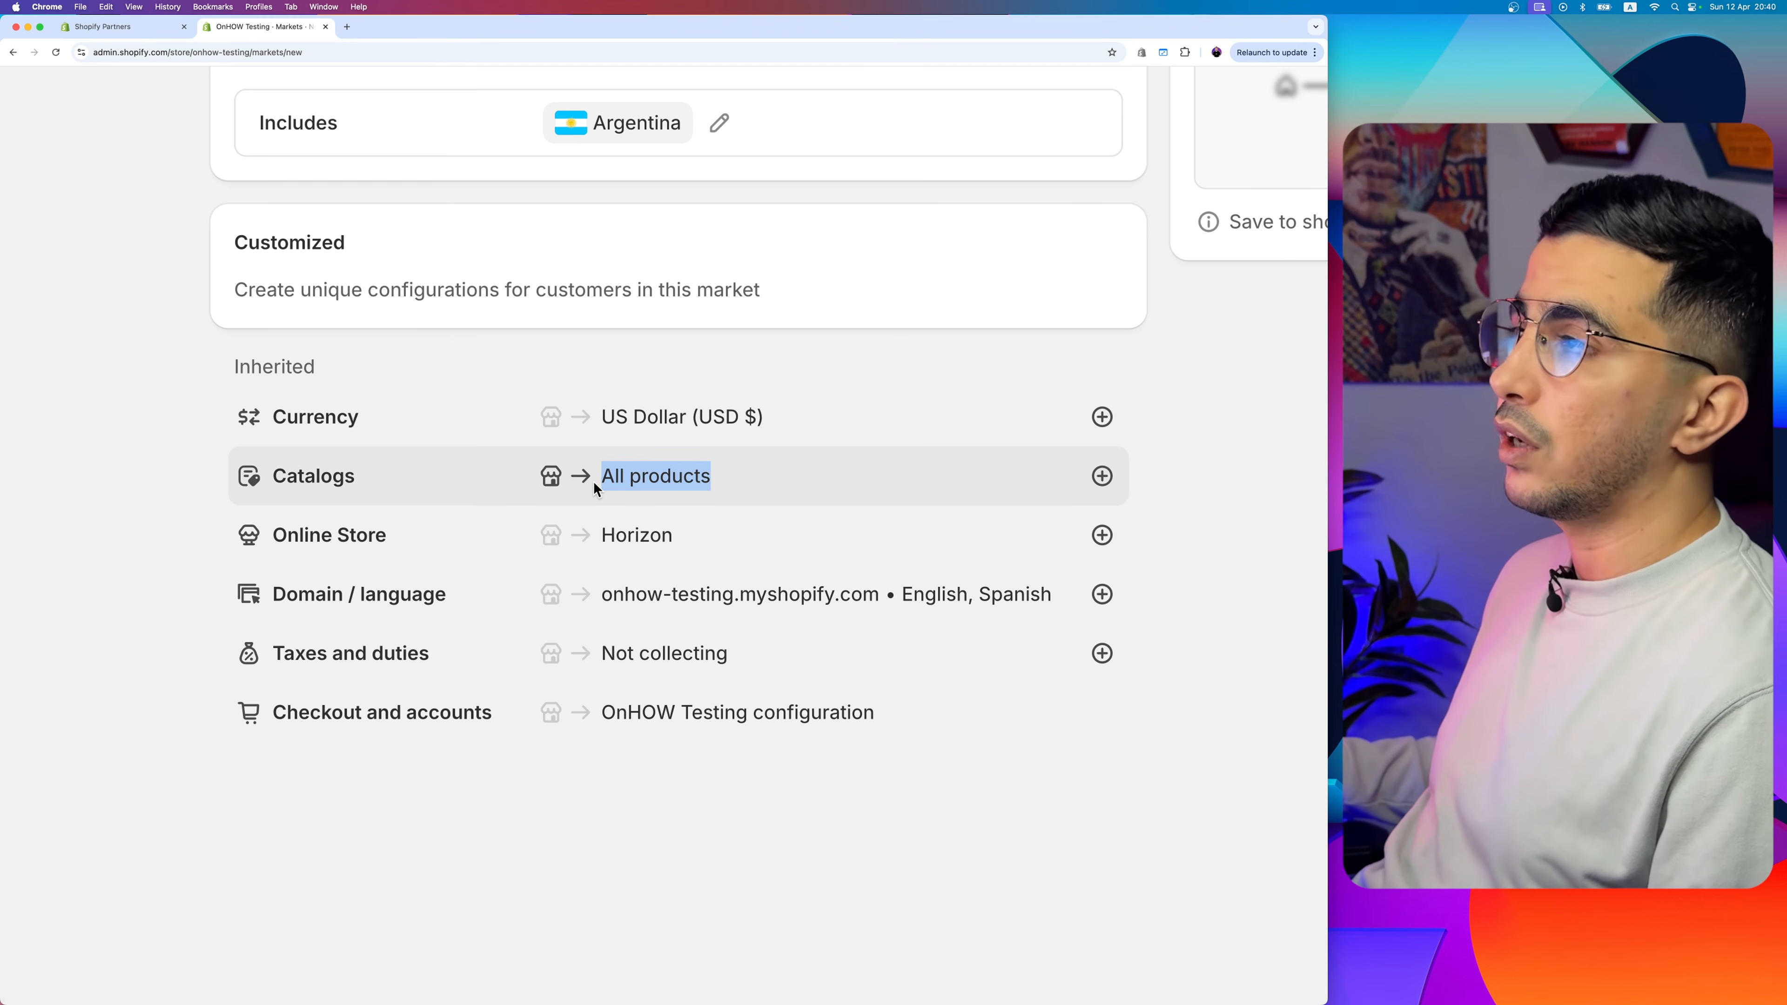
{"action": "scroll", "coordinate": [618, 229], "scroll_direction": "up", "scroll_amount": 2}
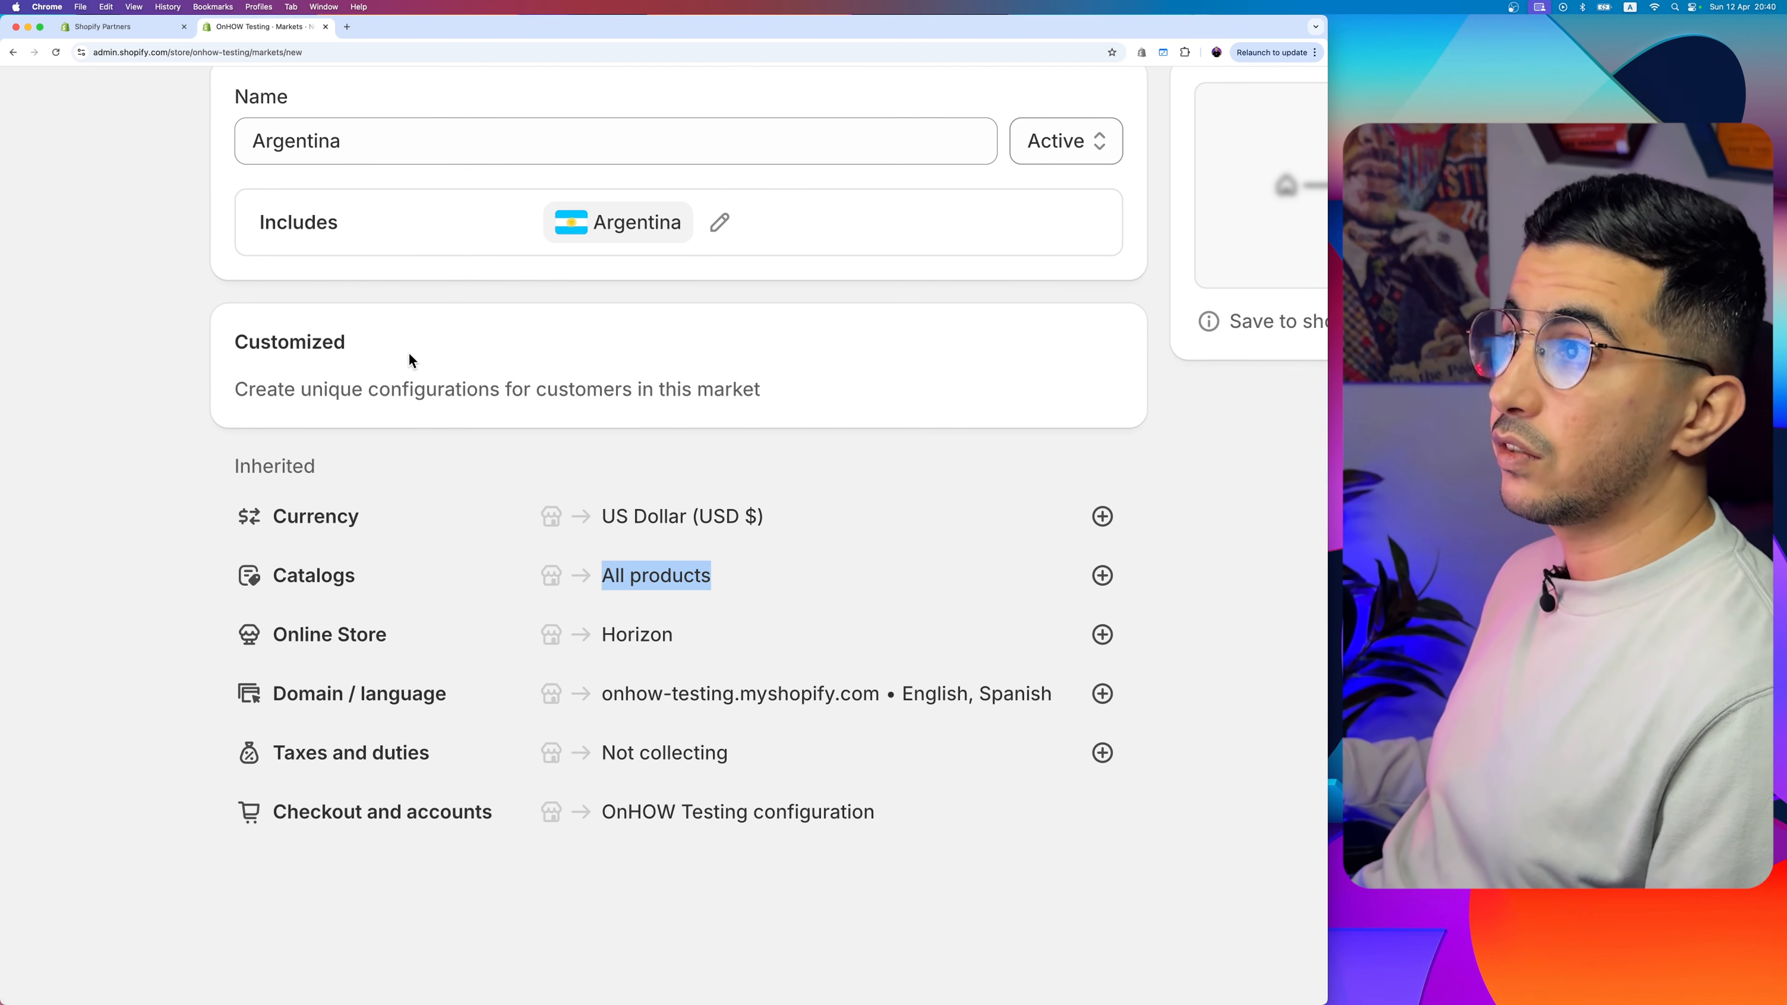
{"action": "scroll", "coordinate": [524, 628], "scroll_direction": "down", "scroll_amount": 1}
{"action": "scroll", "coordinate": [524, 628], "scroll_direction": "down", "scroll_amount": 2}
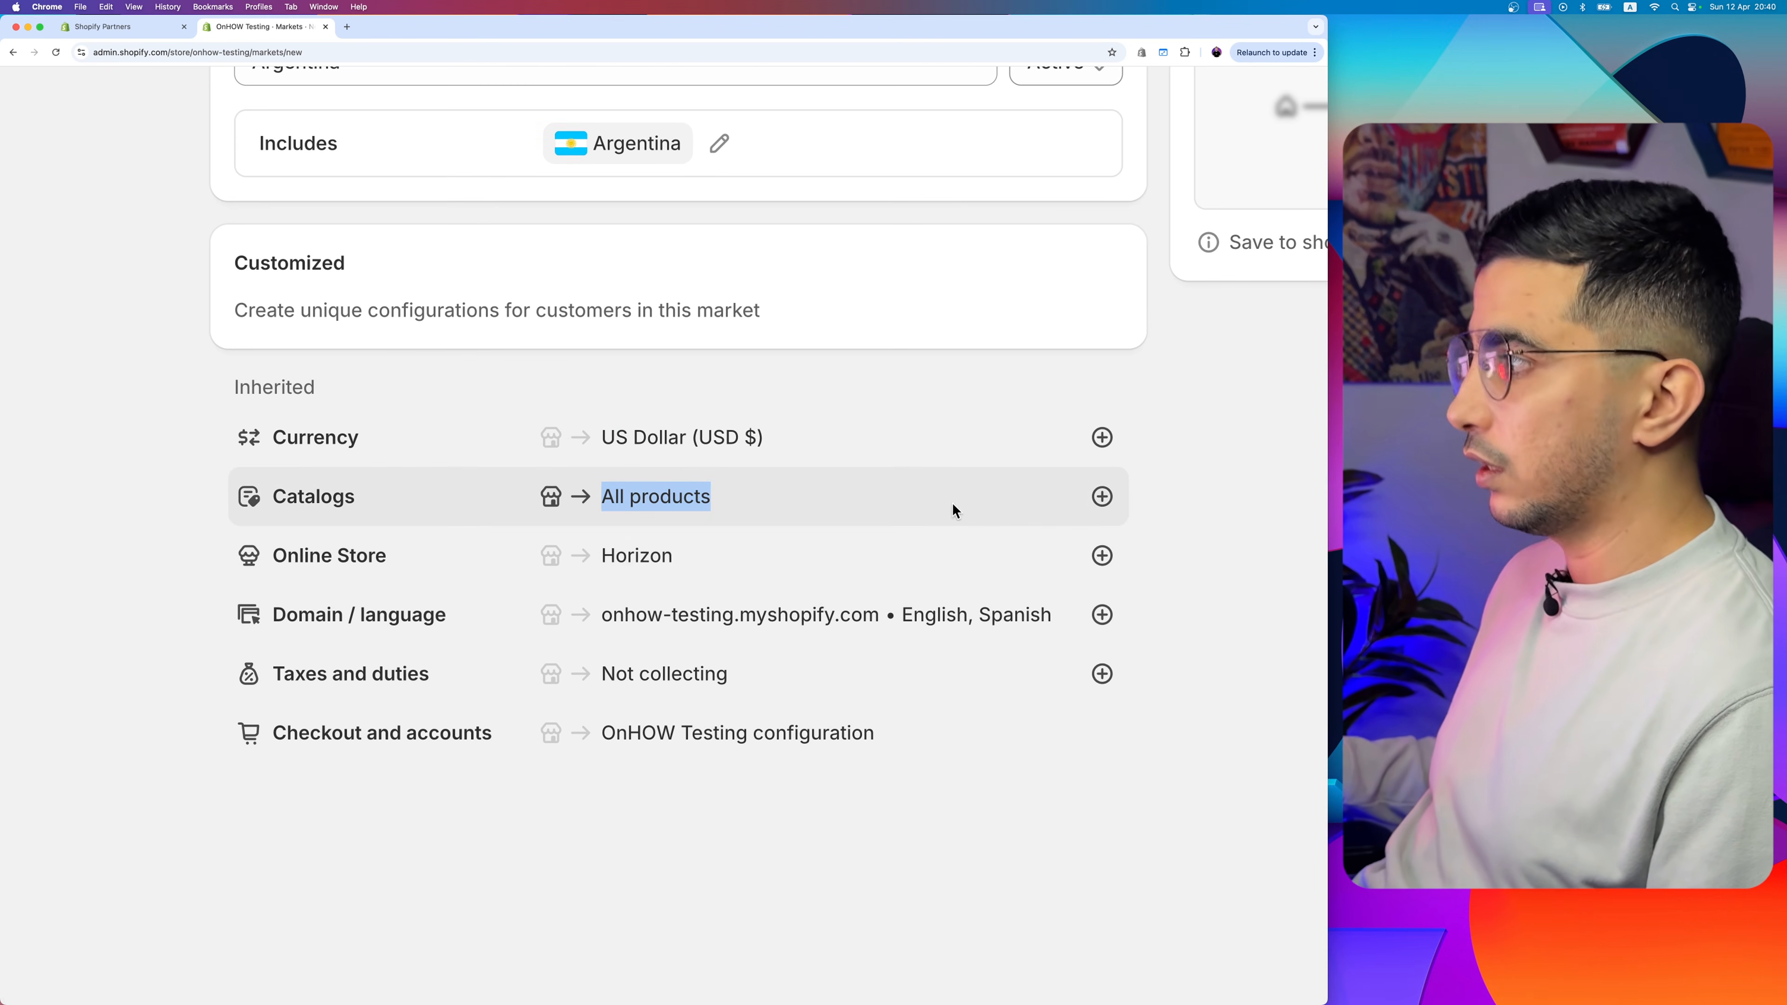
{"action": "left_click", "coordinate": [597, 503]}
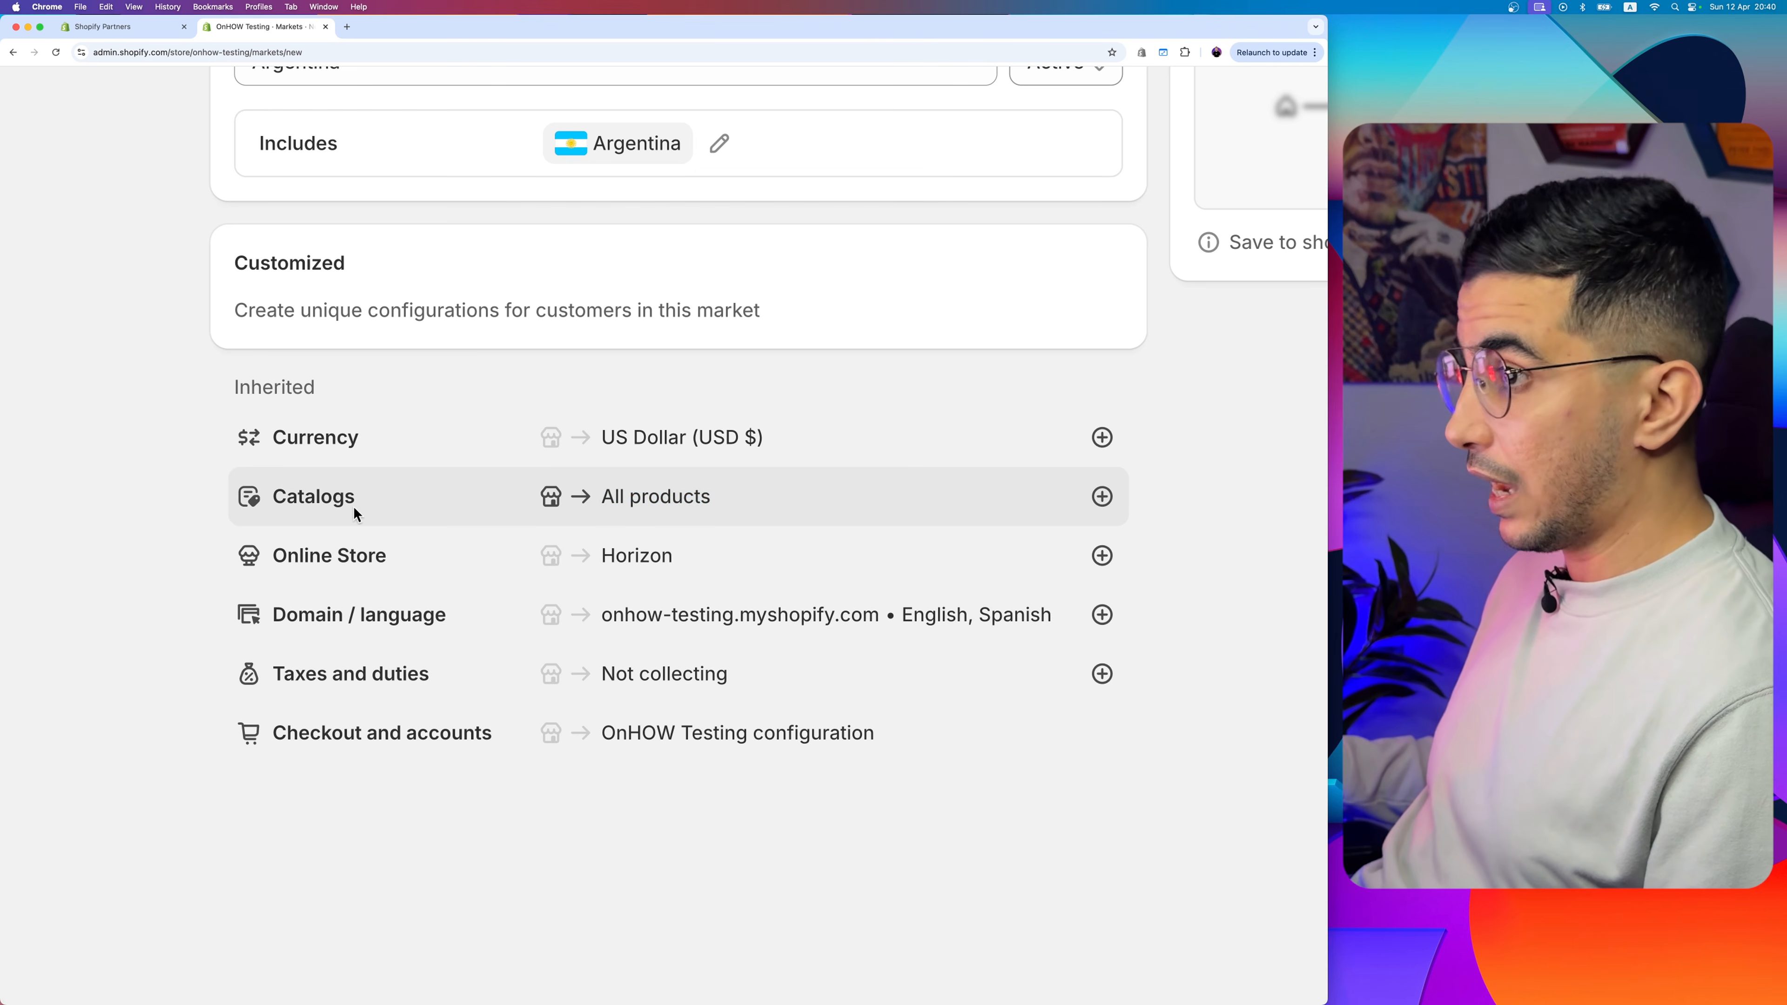
{"action": "left_click_drag", "start_coordinate": [353, 508], "coordinate": [875, 517]}
- Save the Argentina market and start creating a new catalog for it
{"action": "left_click", "coordinate": [1102, 497]}
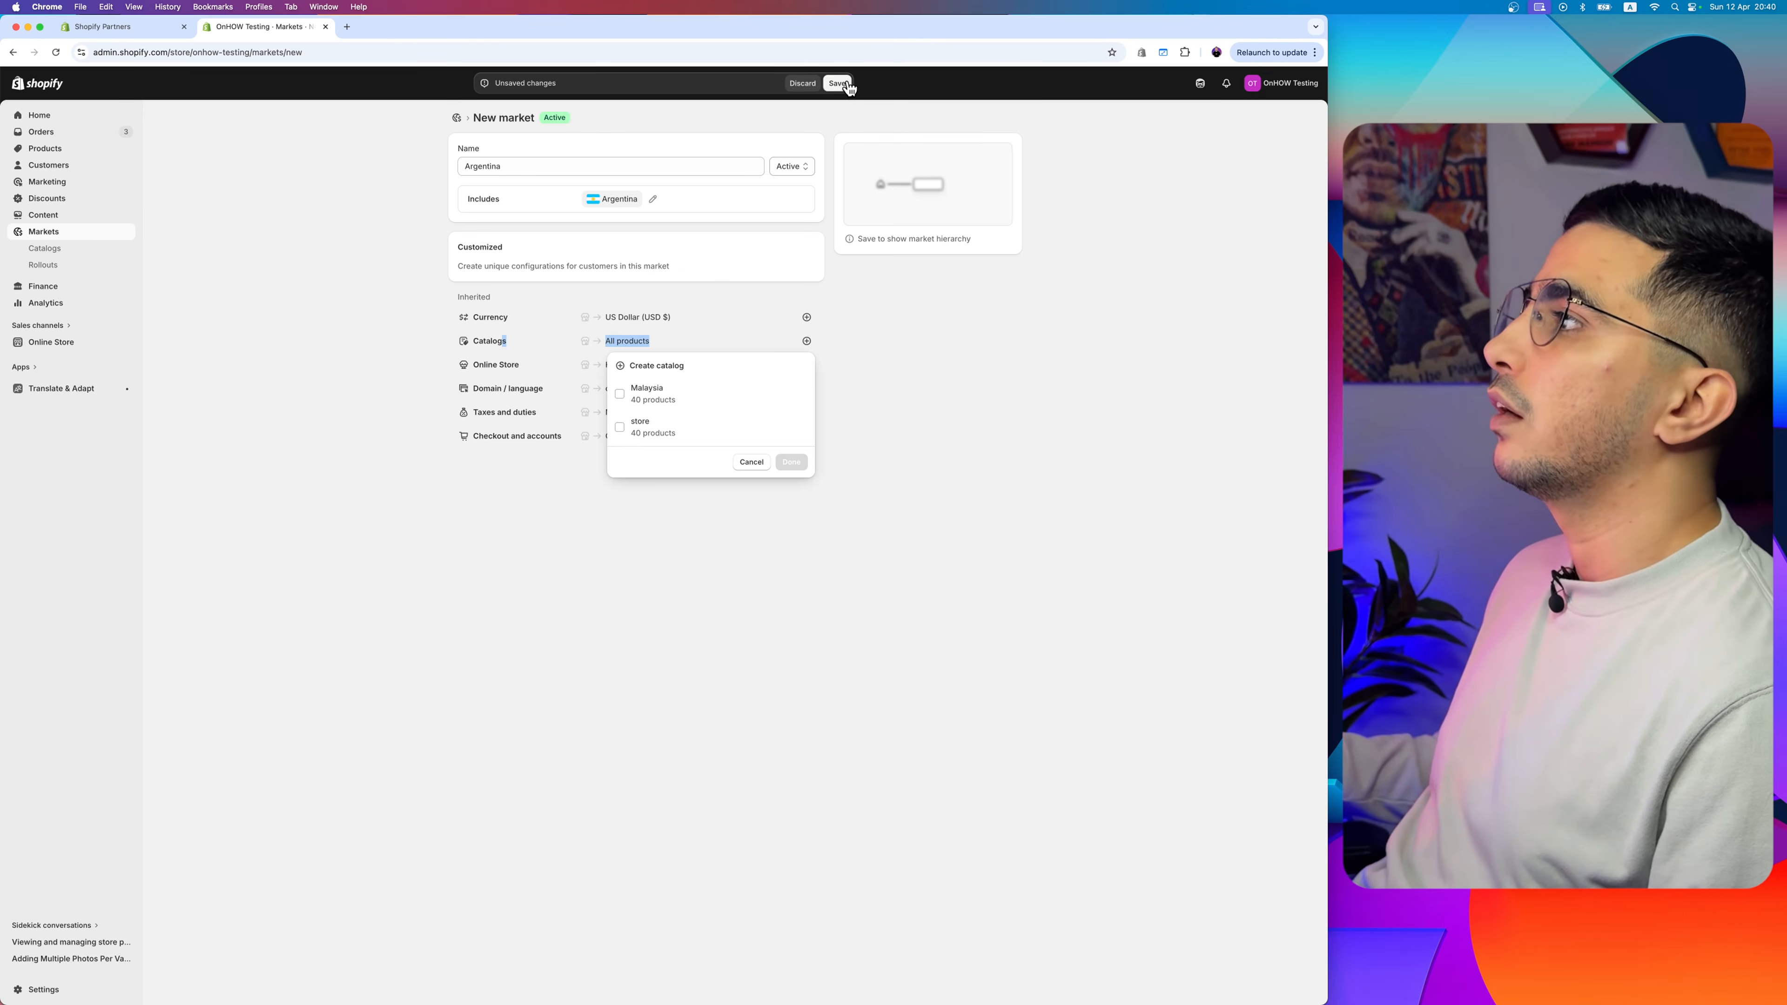
{"action": "left_click", "coordinate": [838, 84]}
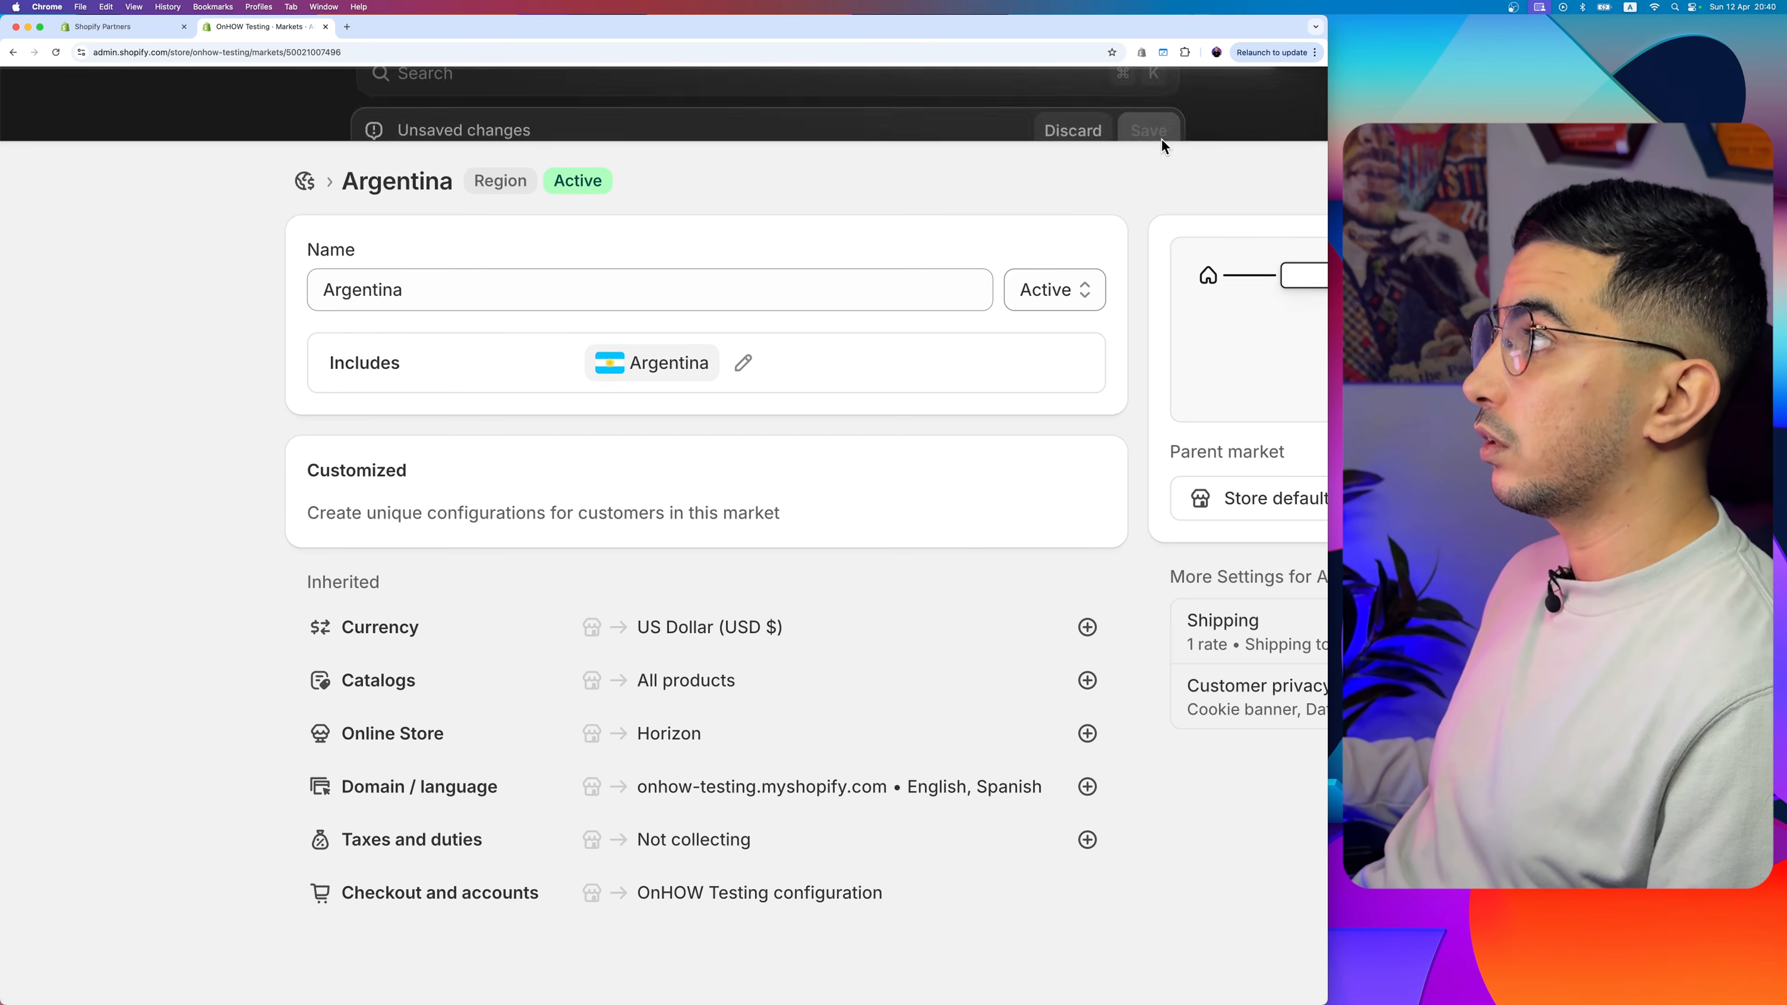
{"action": "scroll", "coordinate": [841, 469], "scroll_direction": "down", "scroll_amount": 2}
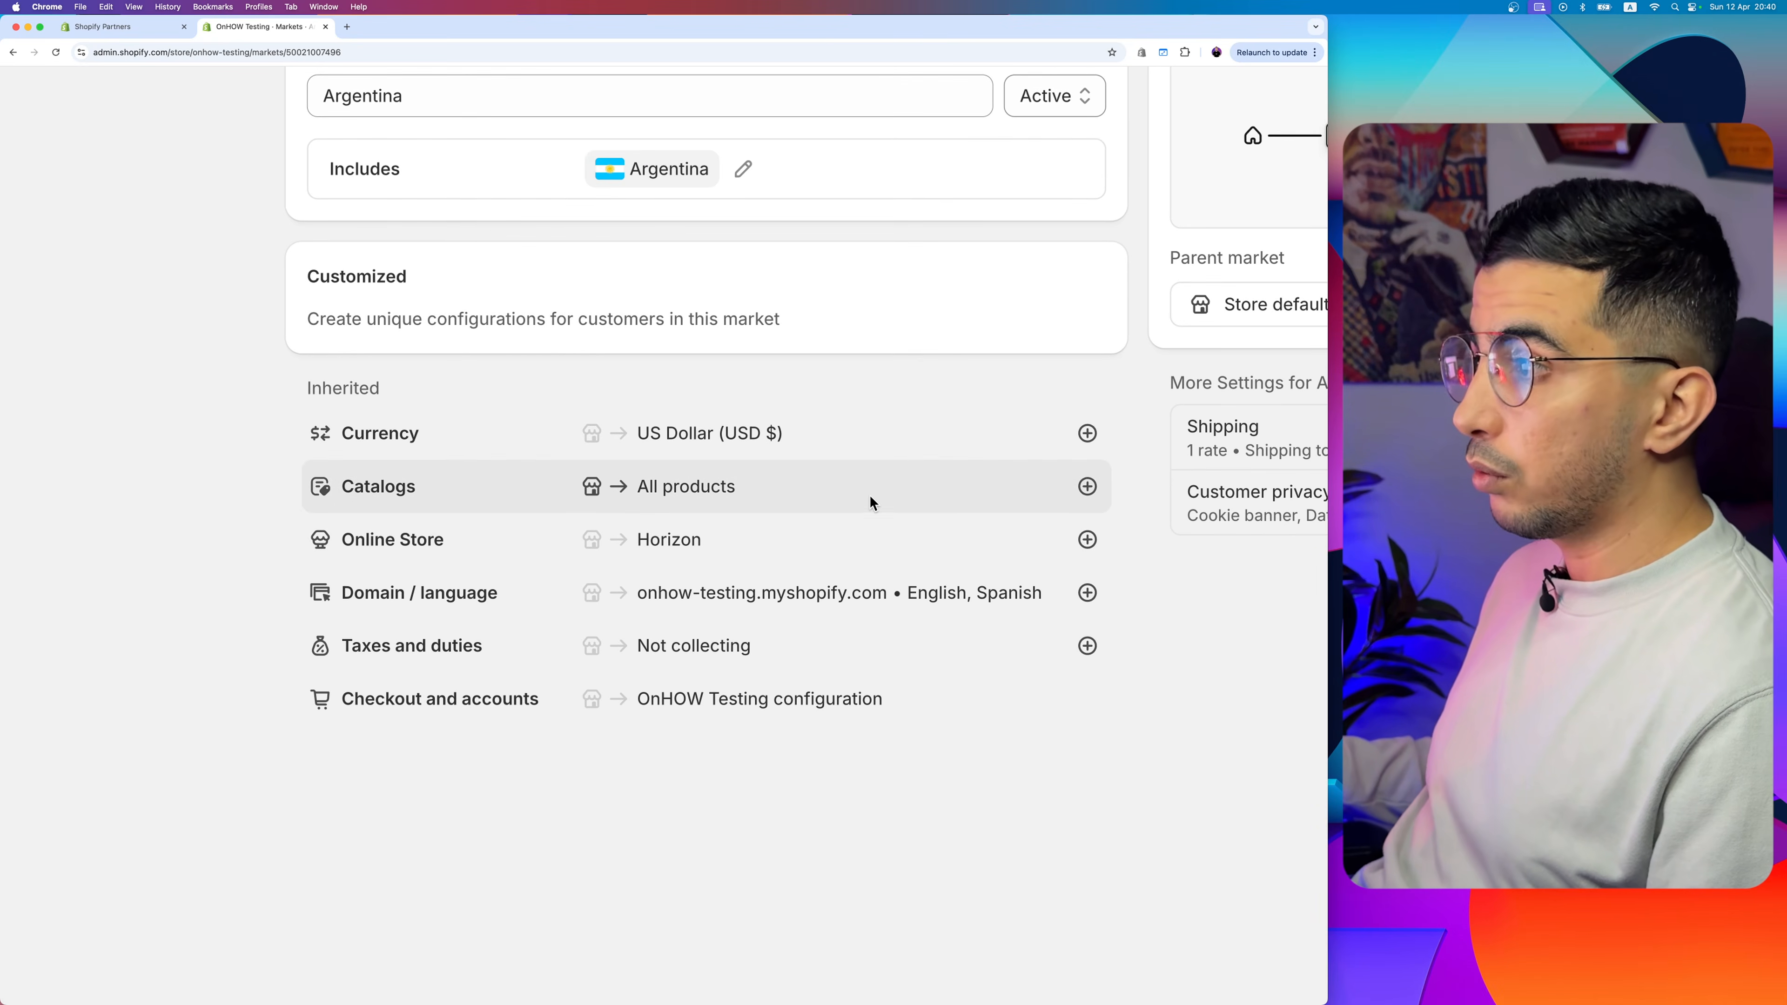
{"action": "left_click", "coordinate": [1088, 487]}
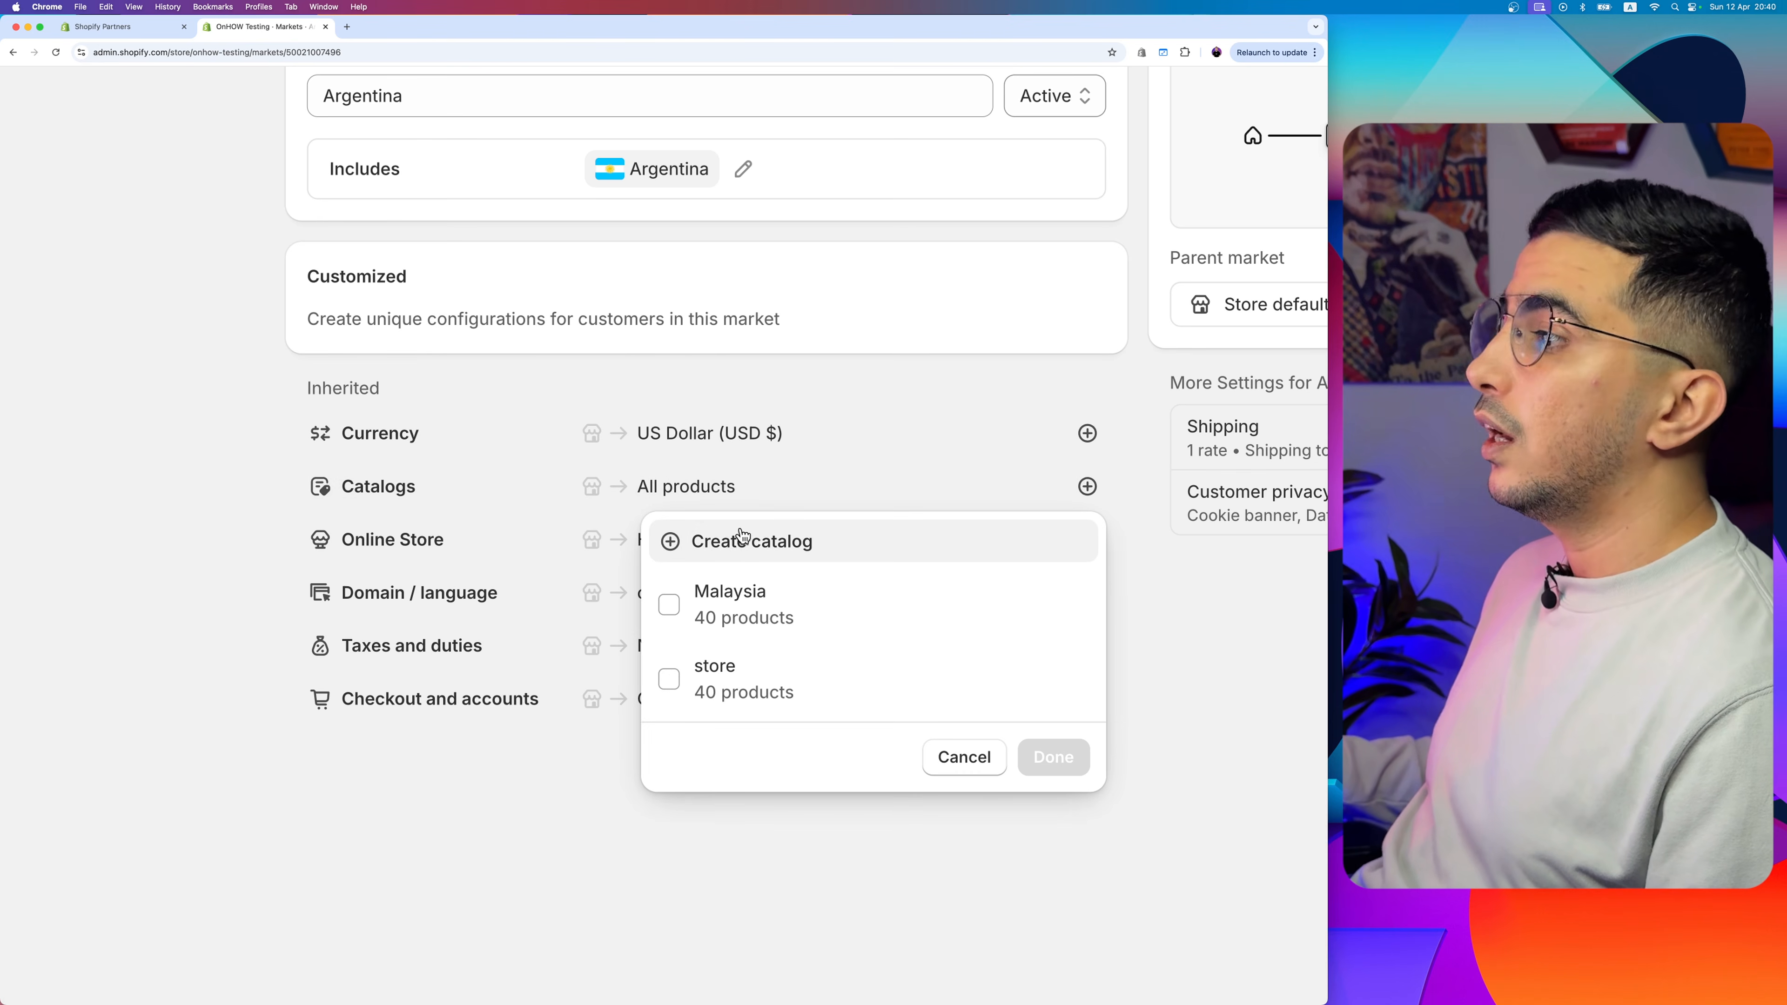
{"action": "left_click", "coordinate": [731, 544]}
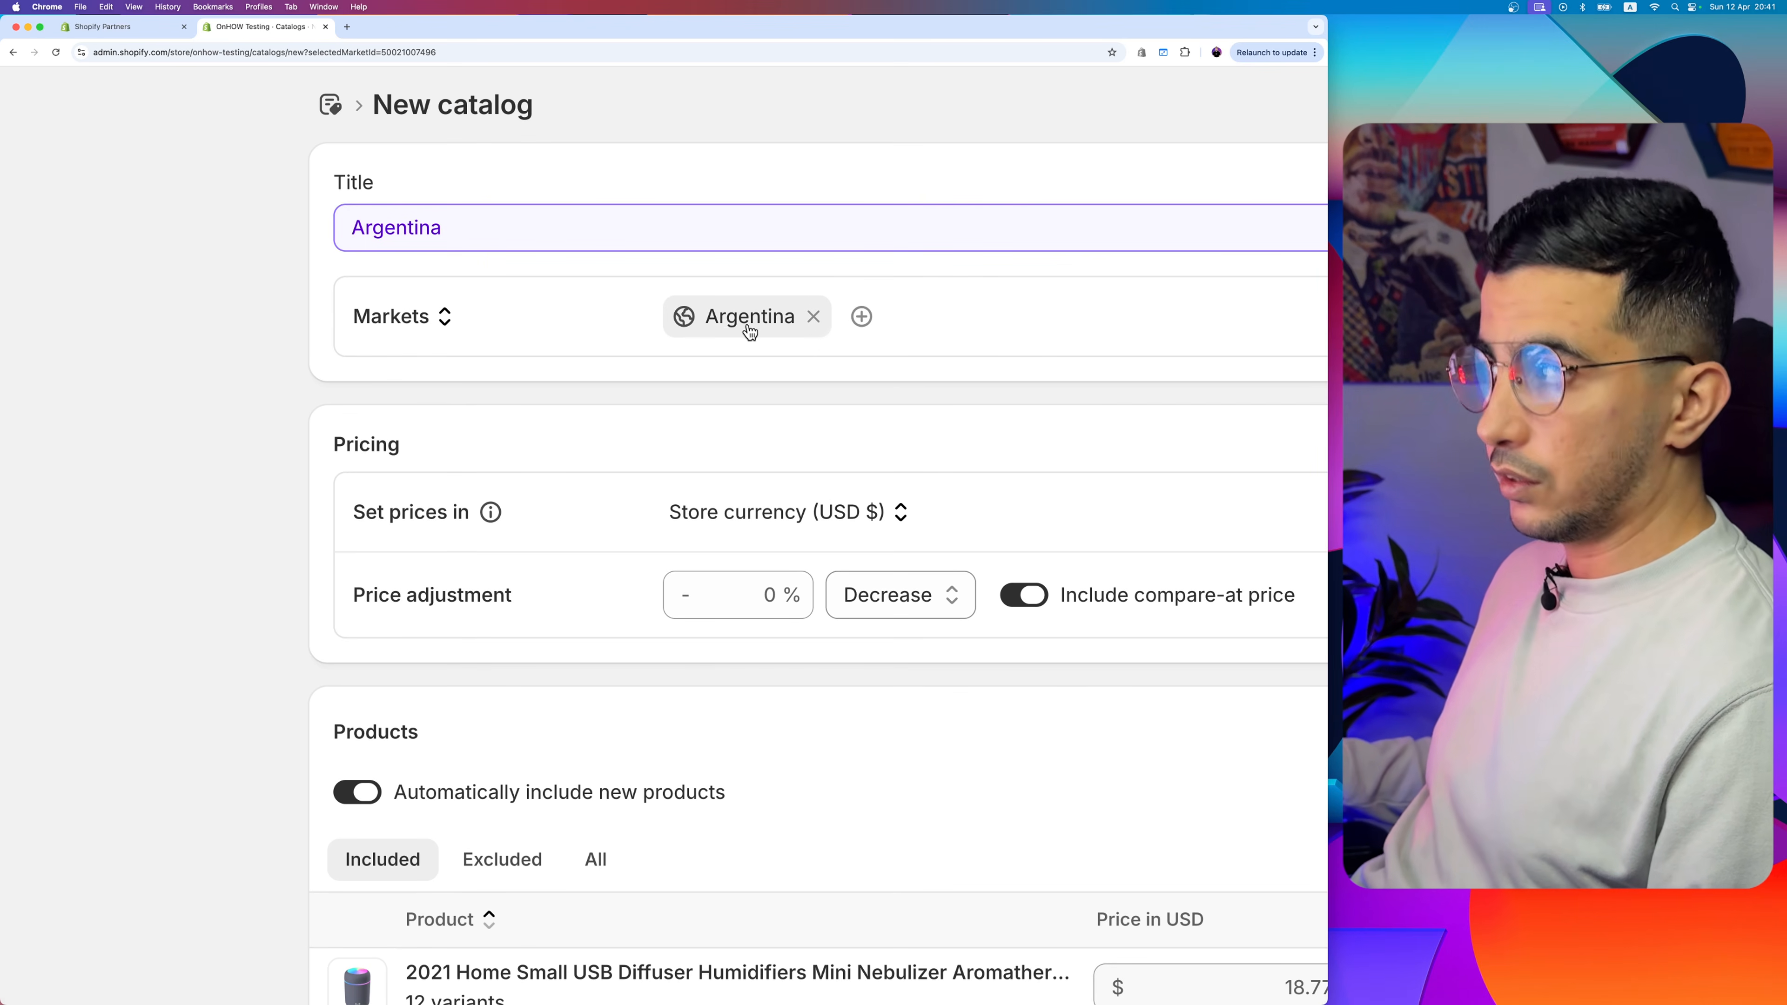
- Review the new catalog's assignable markets, pricing currency, price adjustment options and included products
{"action": "left_click", "coordinate": [861, 316]}
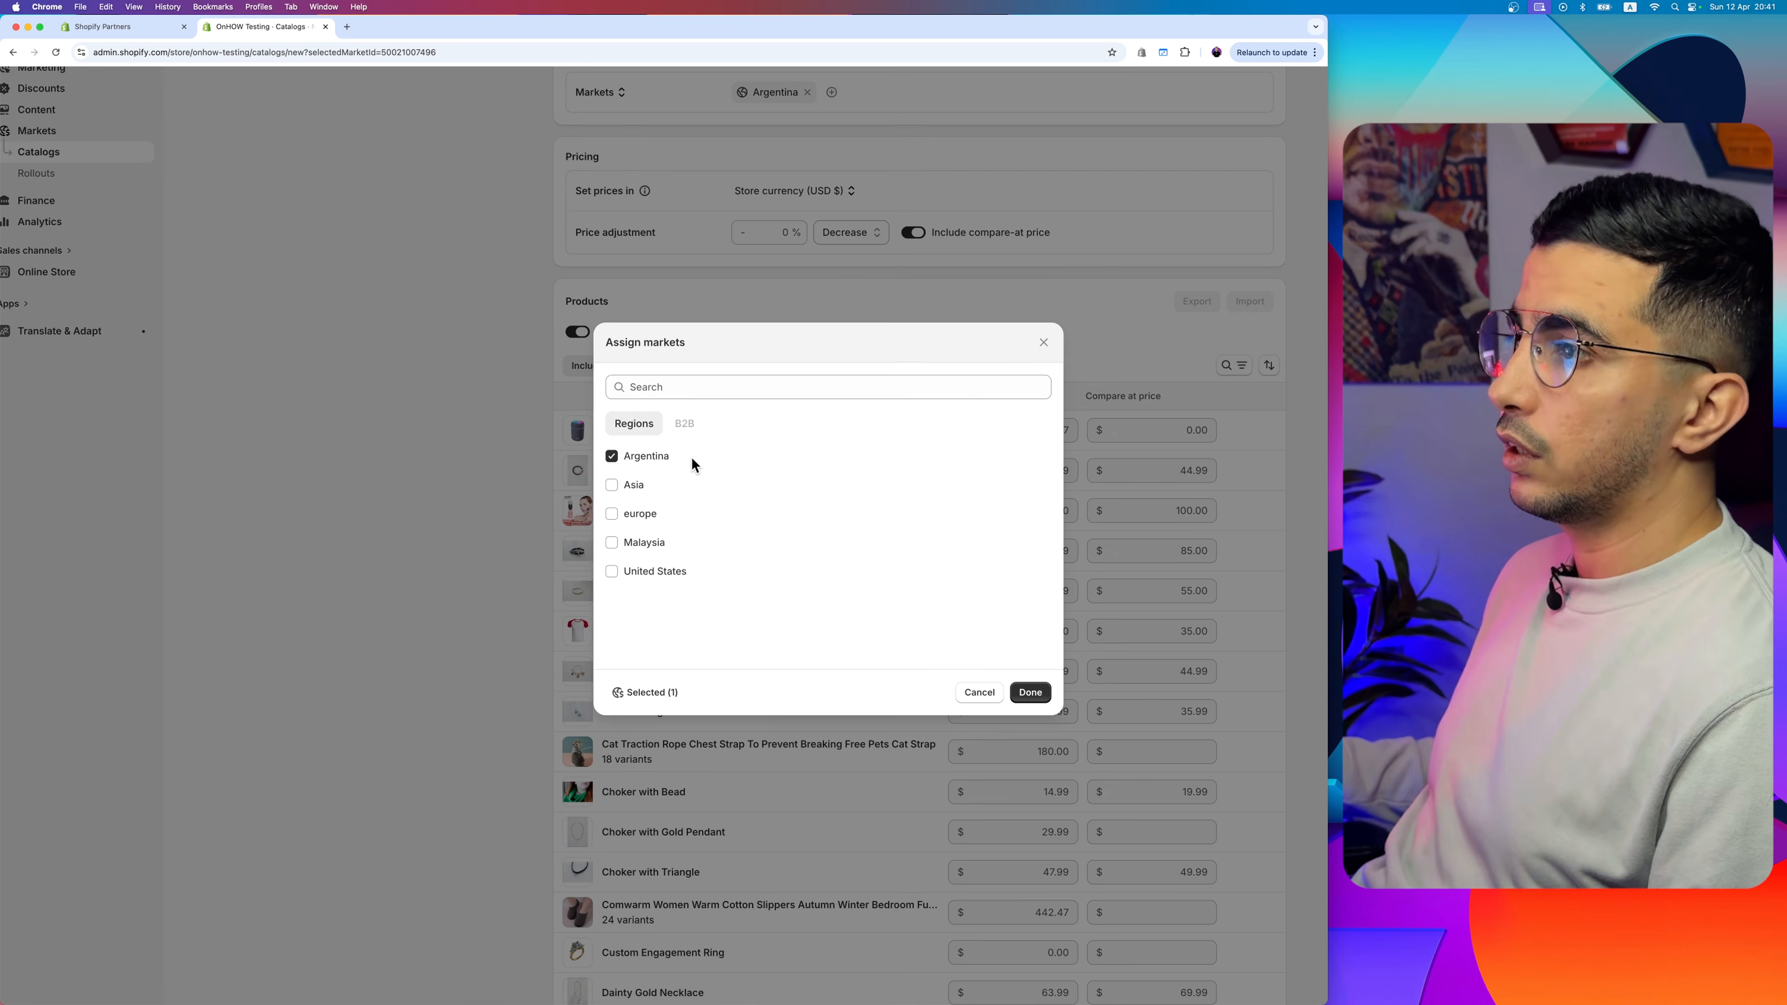
{"action": "left_click", "coordinate": [1045, 345]}
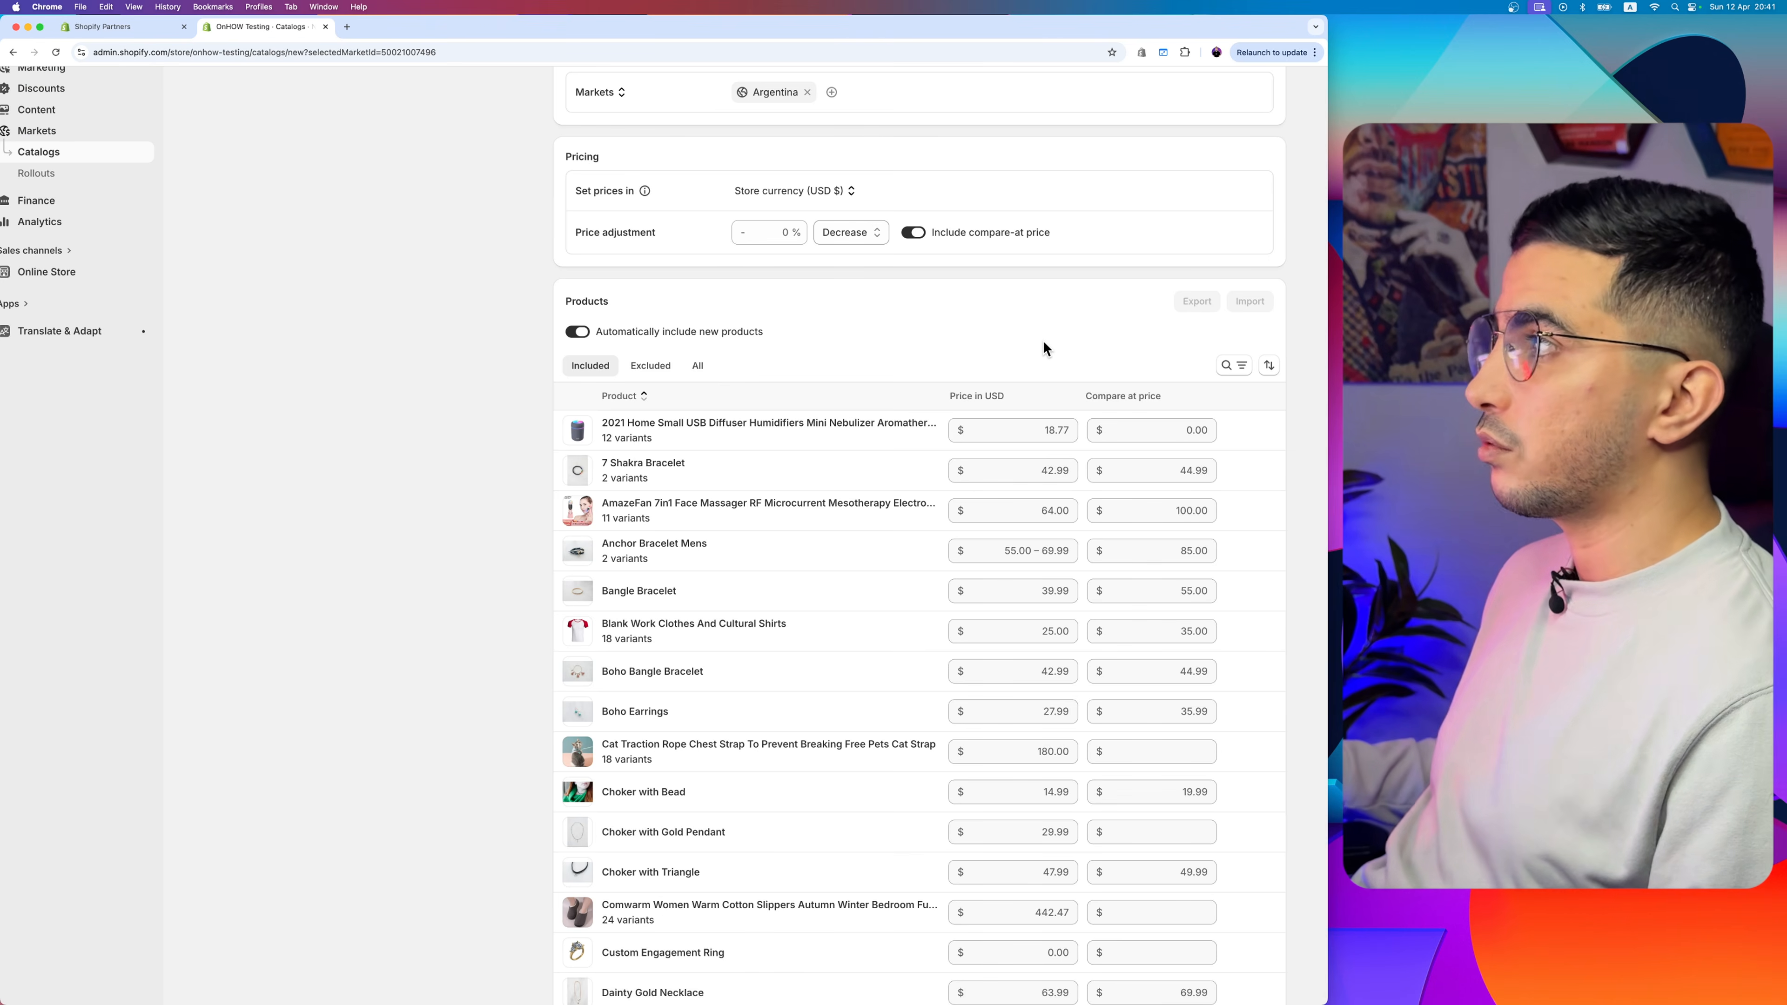
{"action": "scroll", "coordinate": [864, 116], "scroll_direction": "up", "scroll_amount": 3}
{"action": "scroll", "coordinate": [867, 178], "scroll_direction": "up", "scroll_amount": 2}
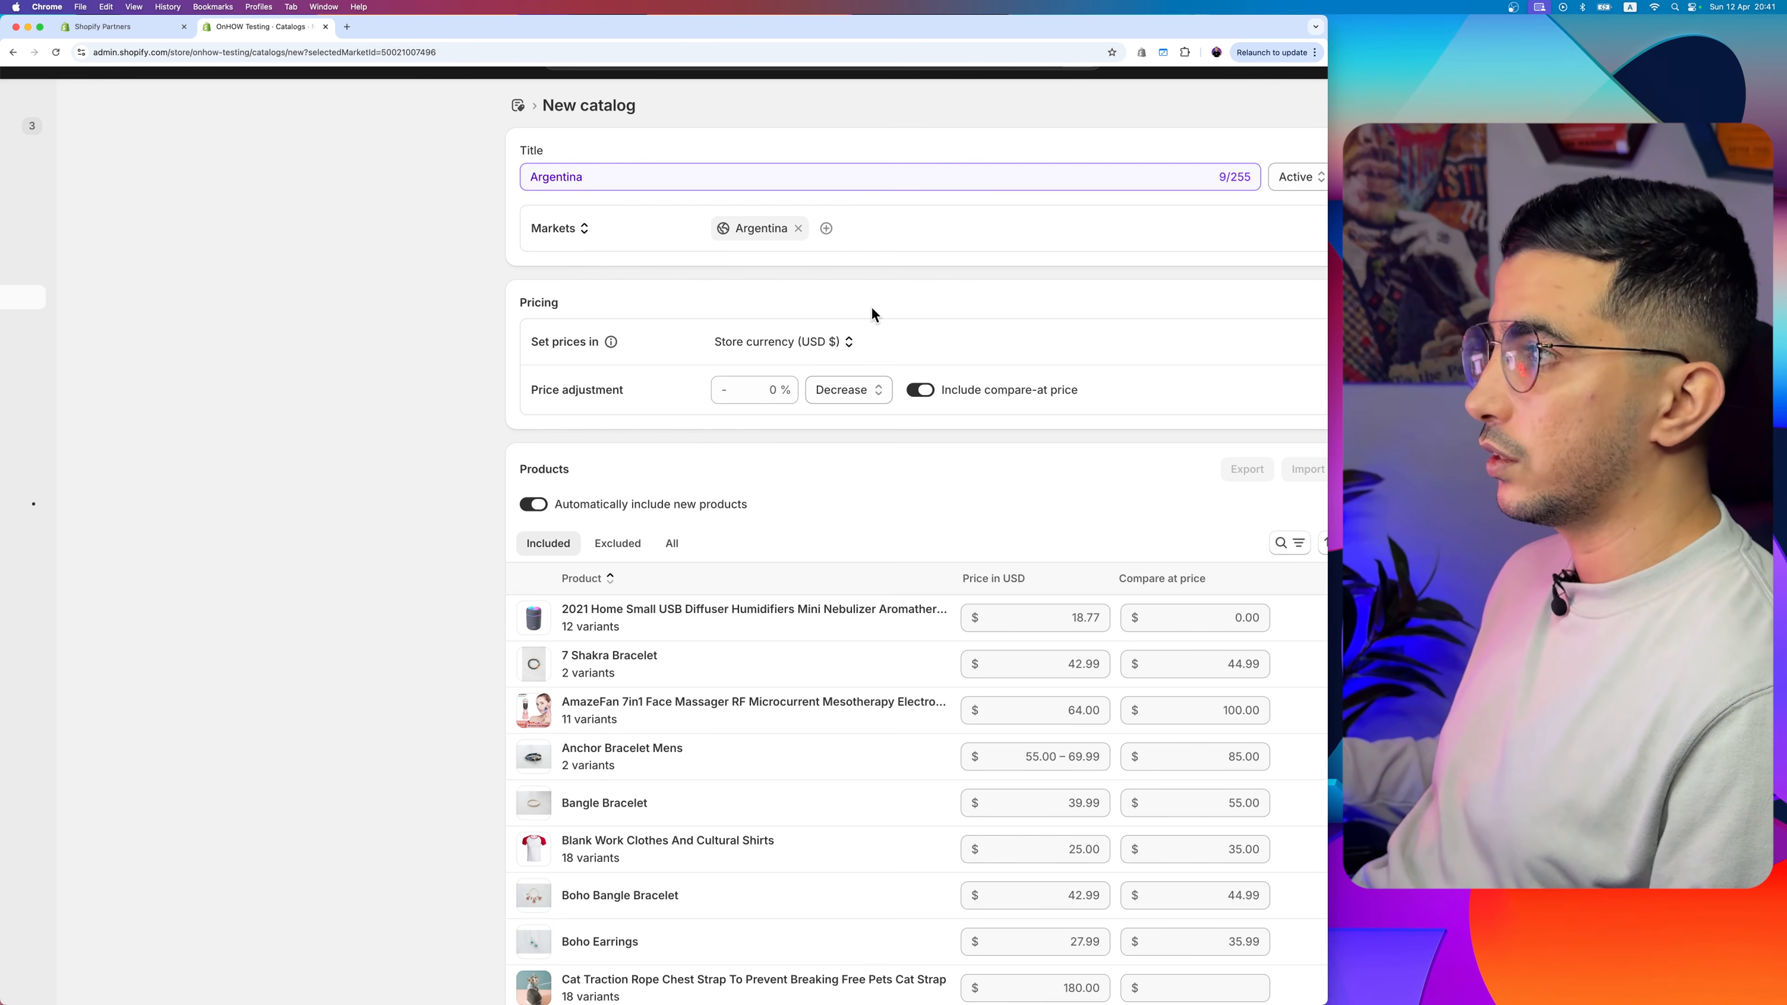
{"action": "scroll", "coordinate": [872, 307], "scroll_direction": "right", "scroll_amount": 3}
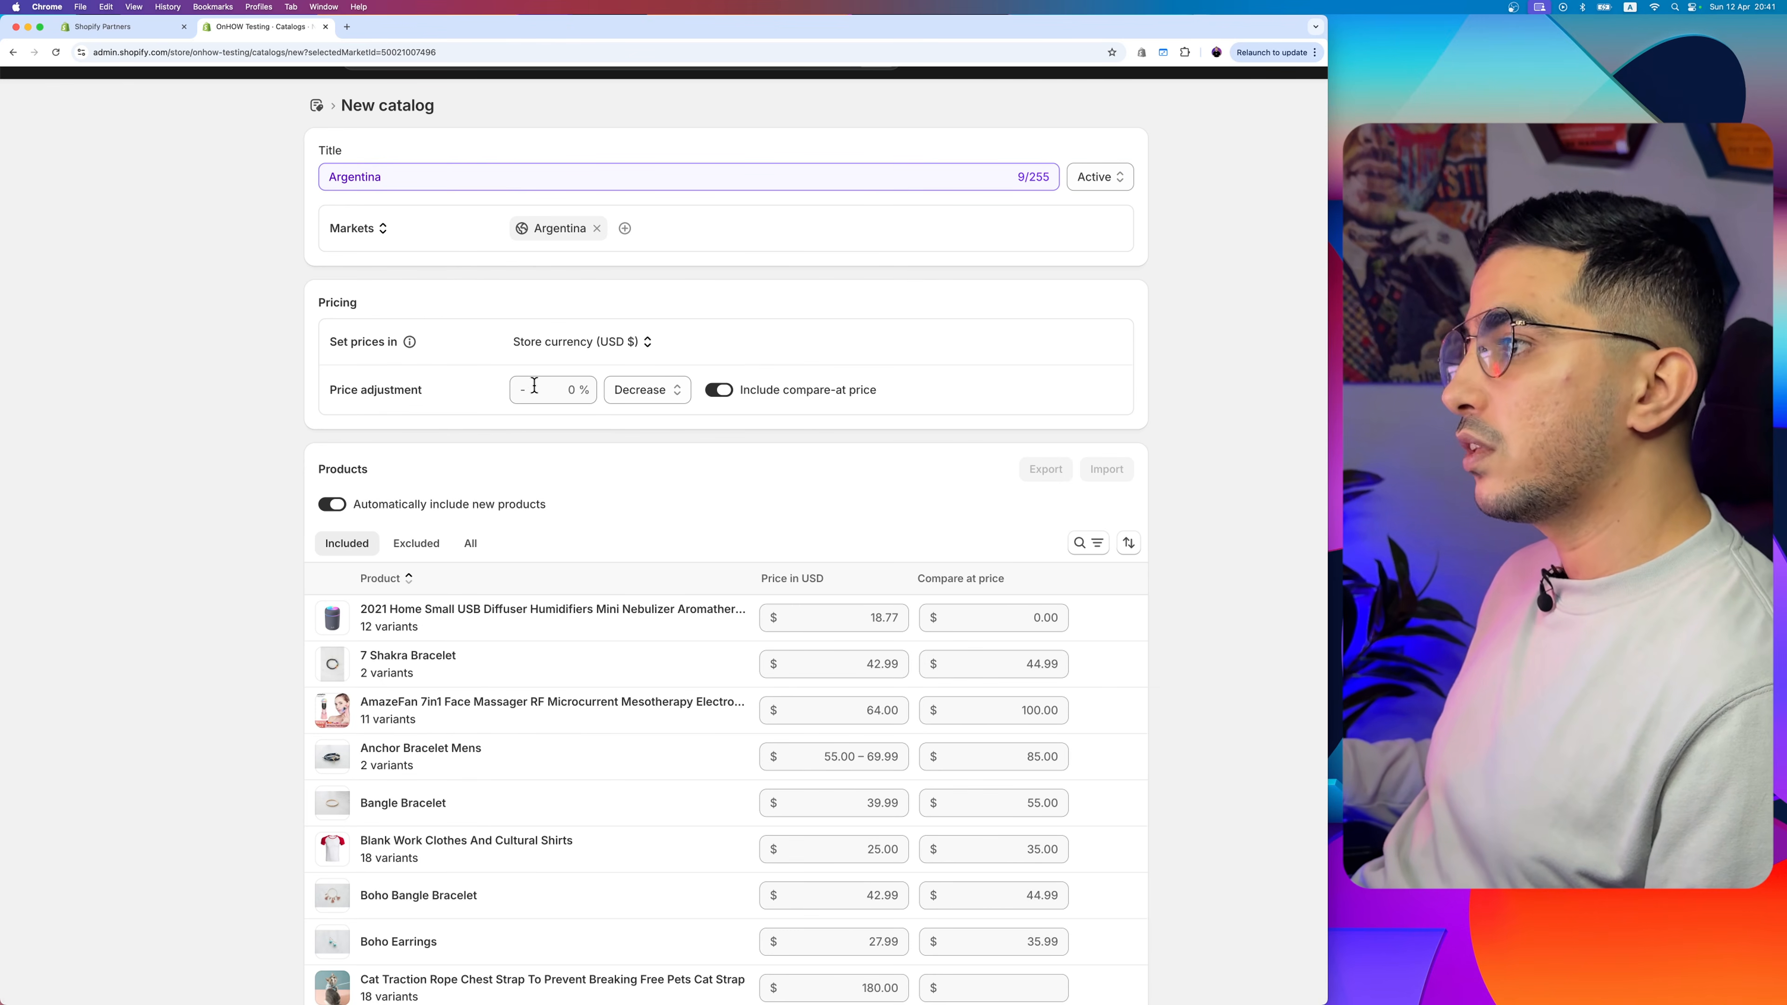
{"action": "left_click_drag", "start_coordinate": [485, 353], "coordinate": [699, 338]}
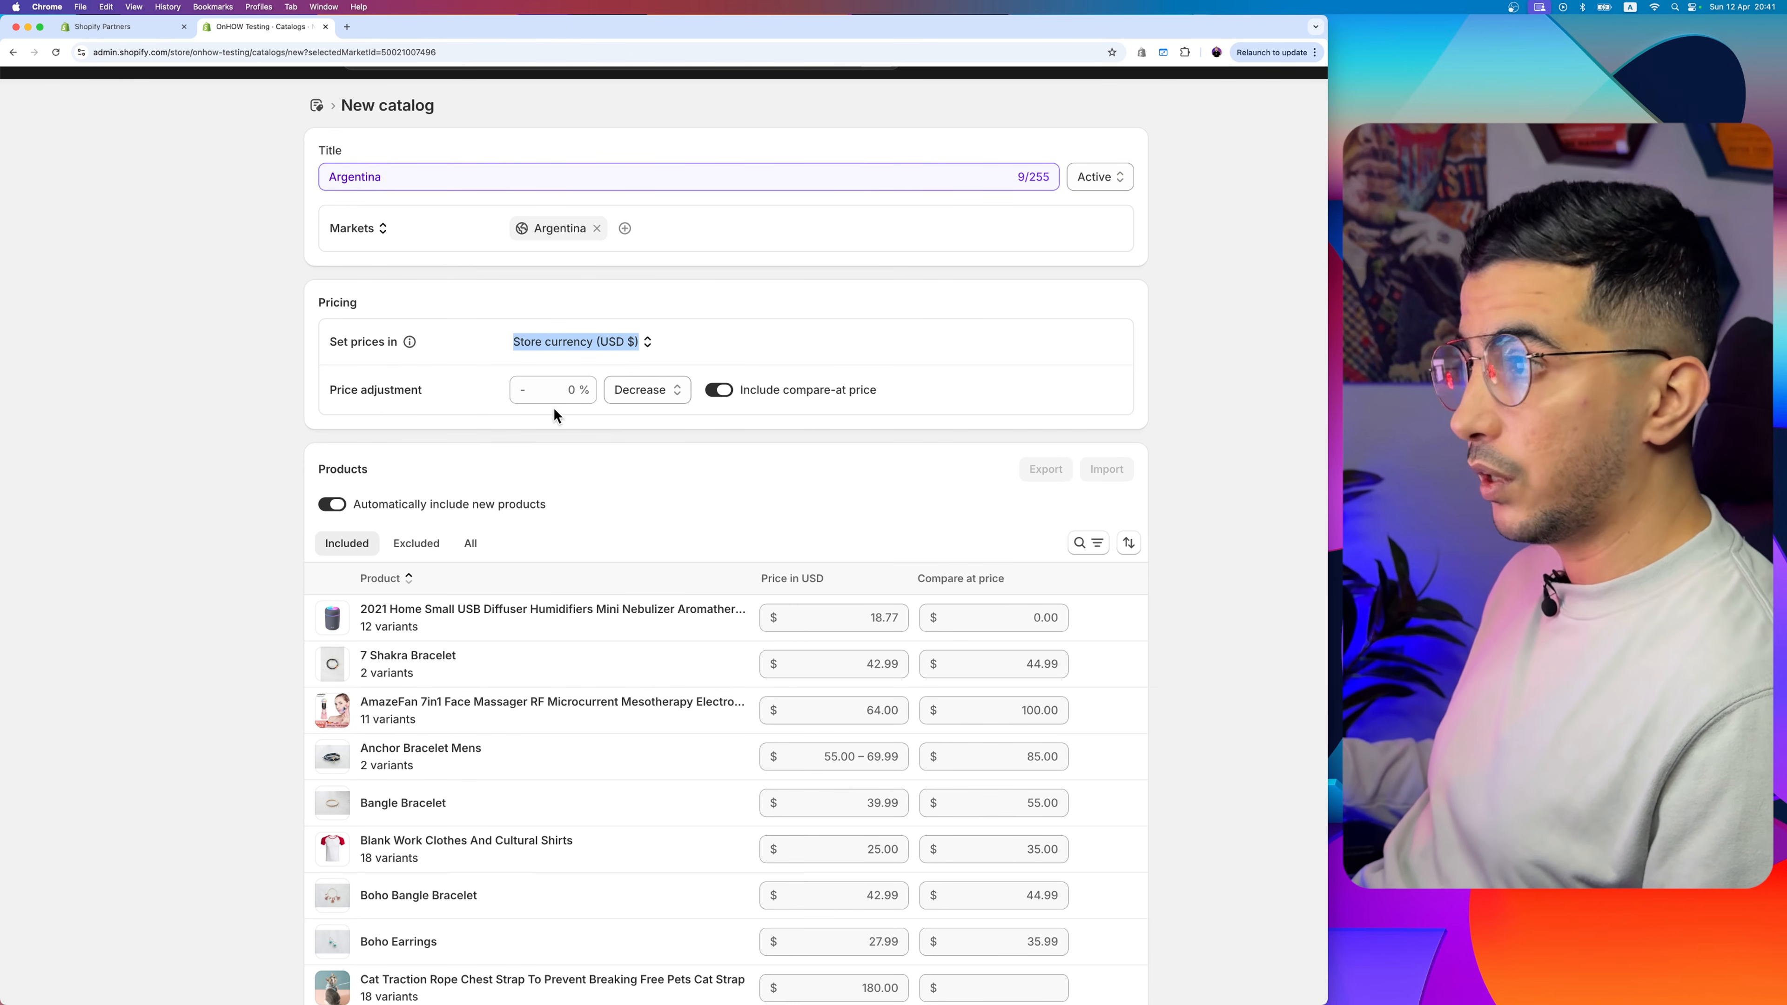
{"action": "left_click", "coordinate": [553, 393]}
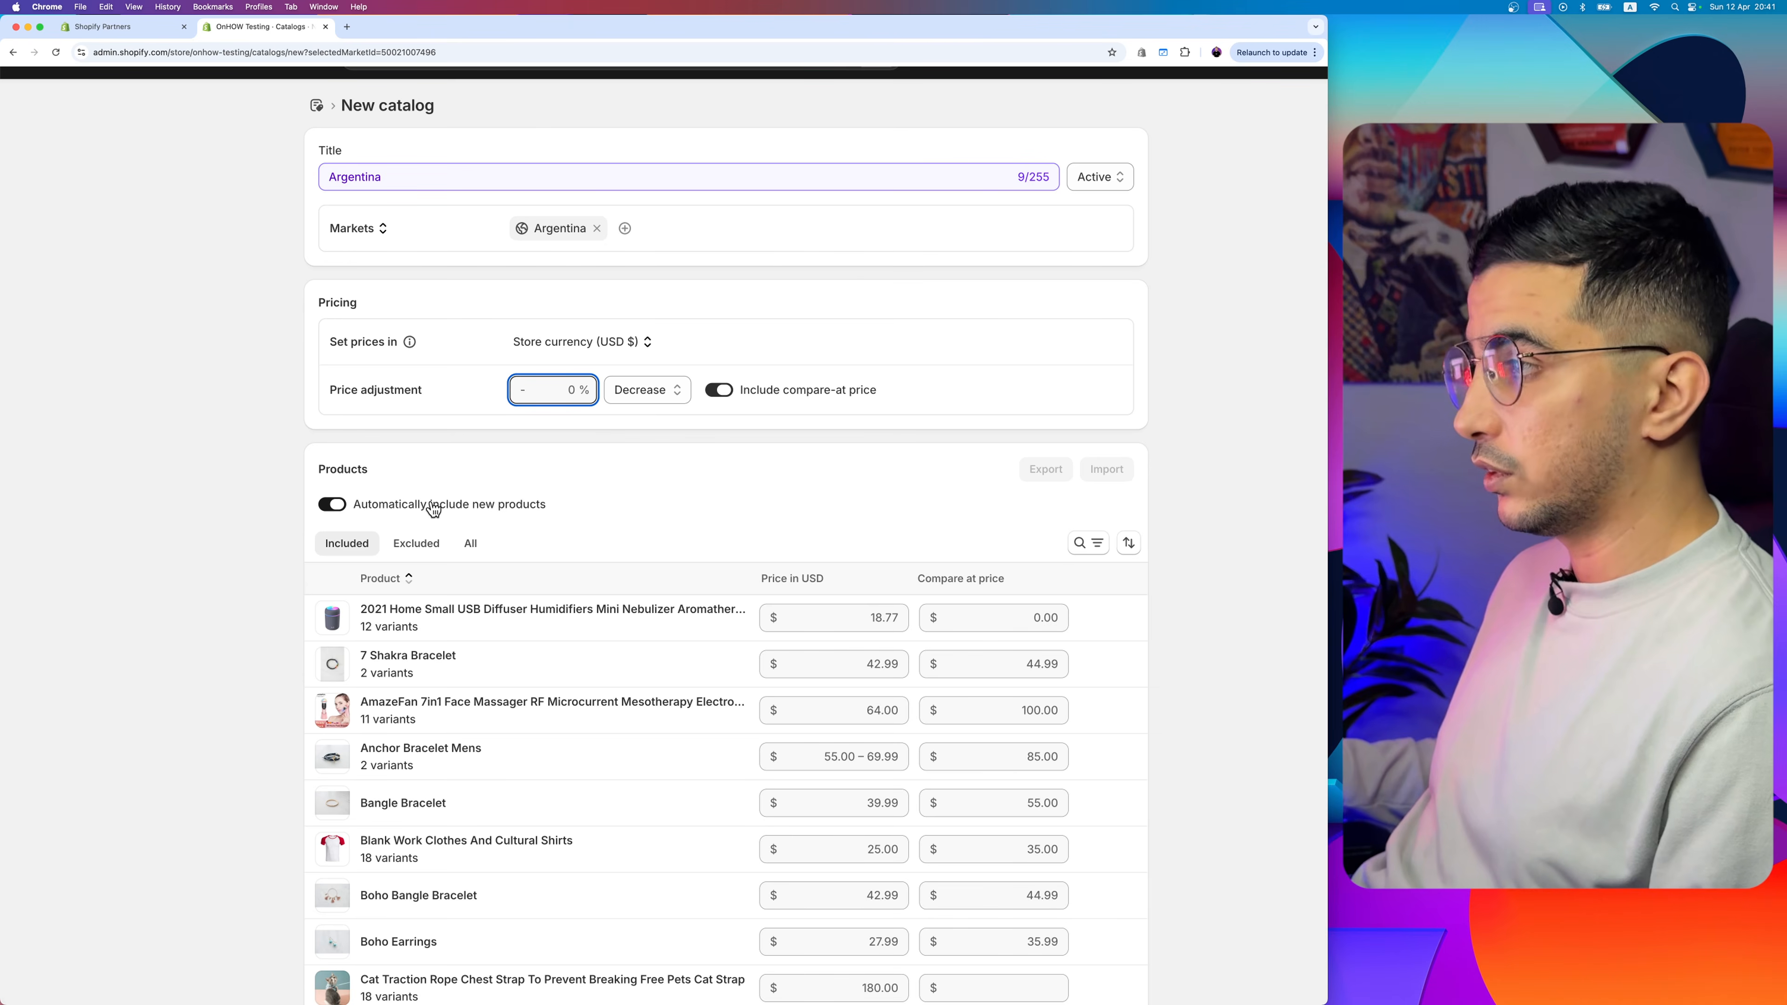
{"action": "left_click", "coordinate": [640, 390]}
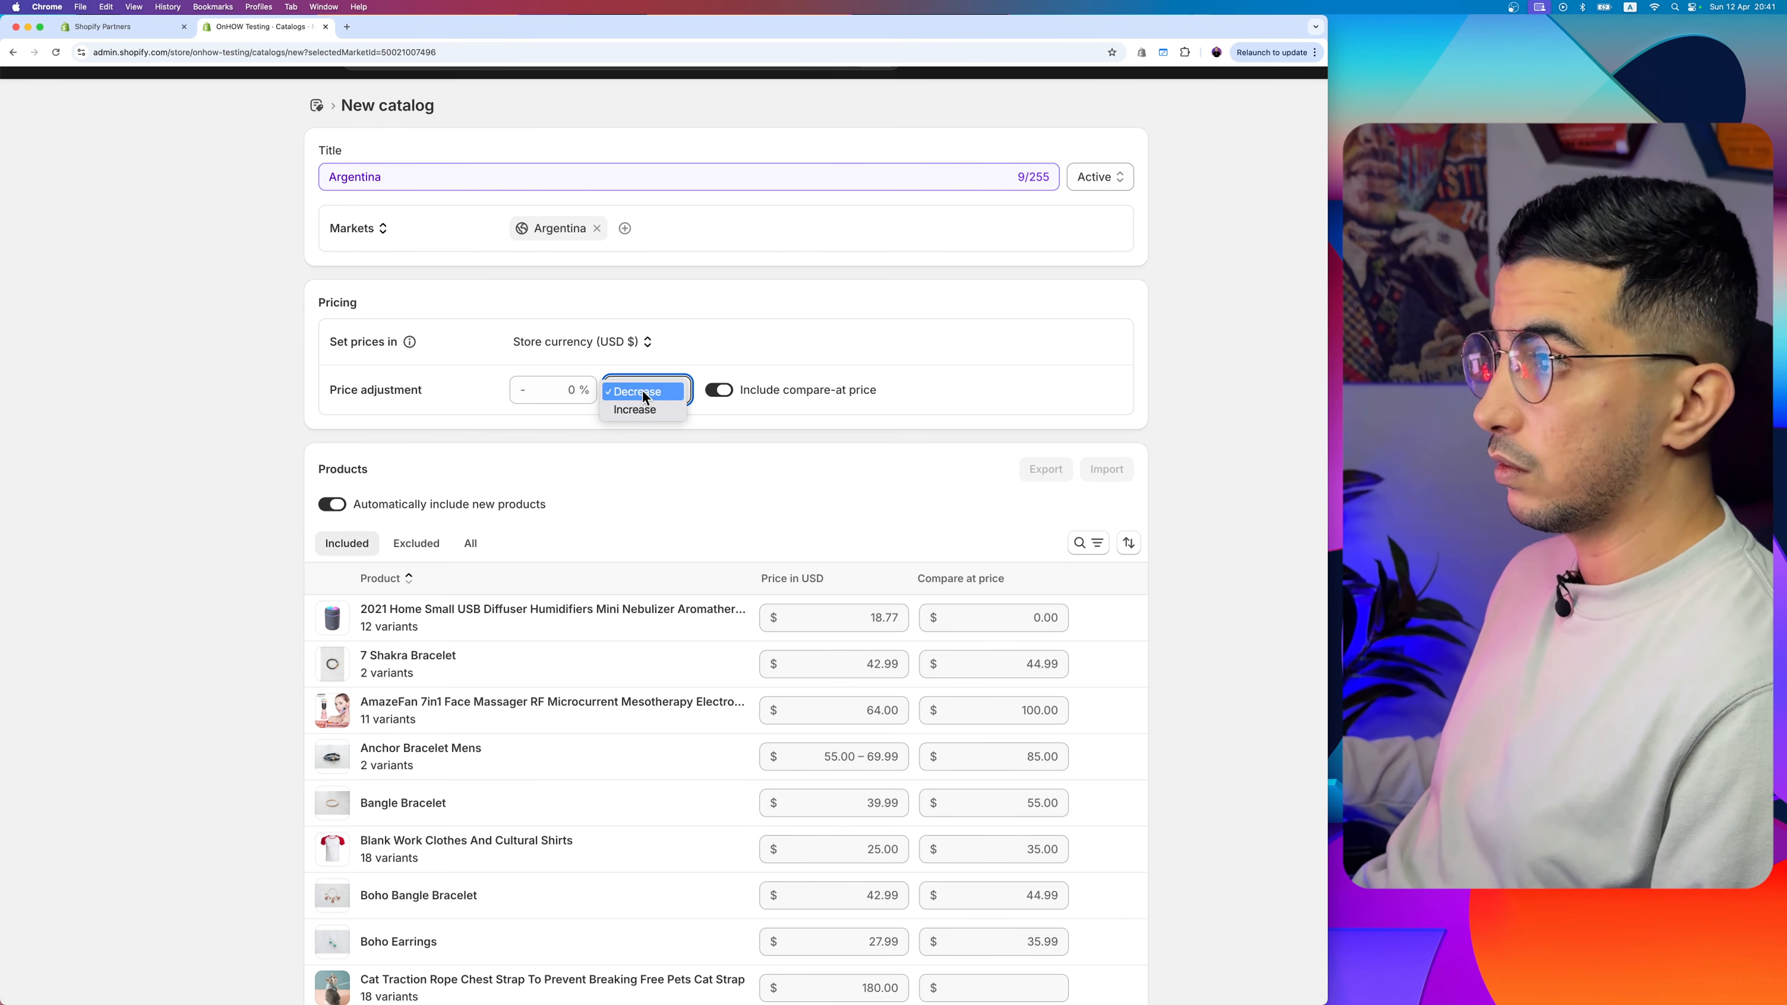
{"action": "left_click", "coordinate": [684, 496]}
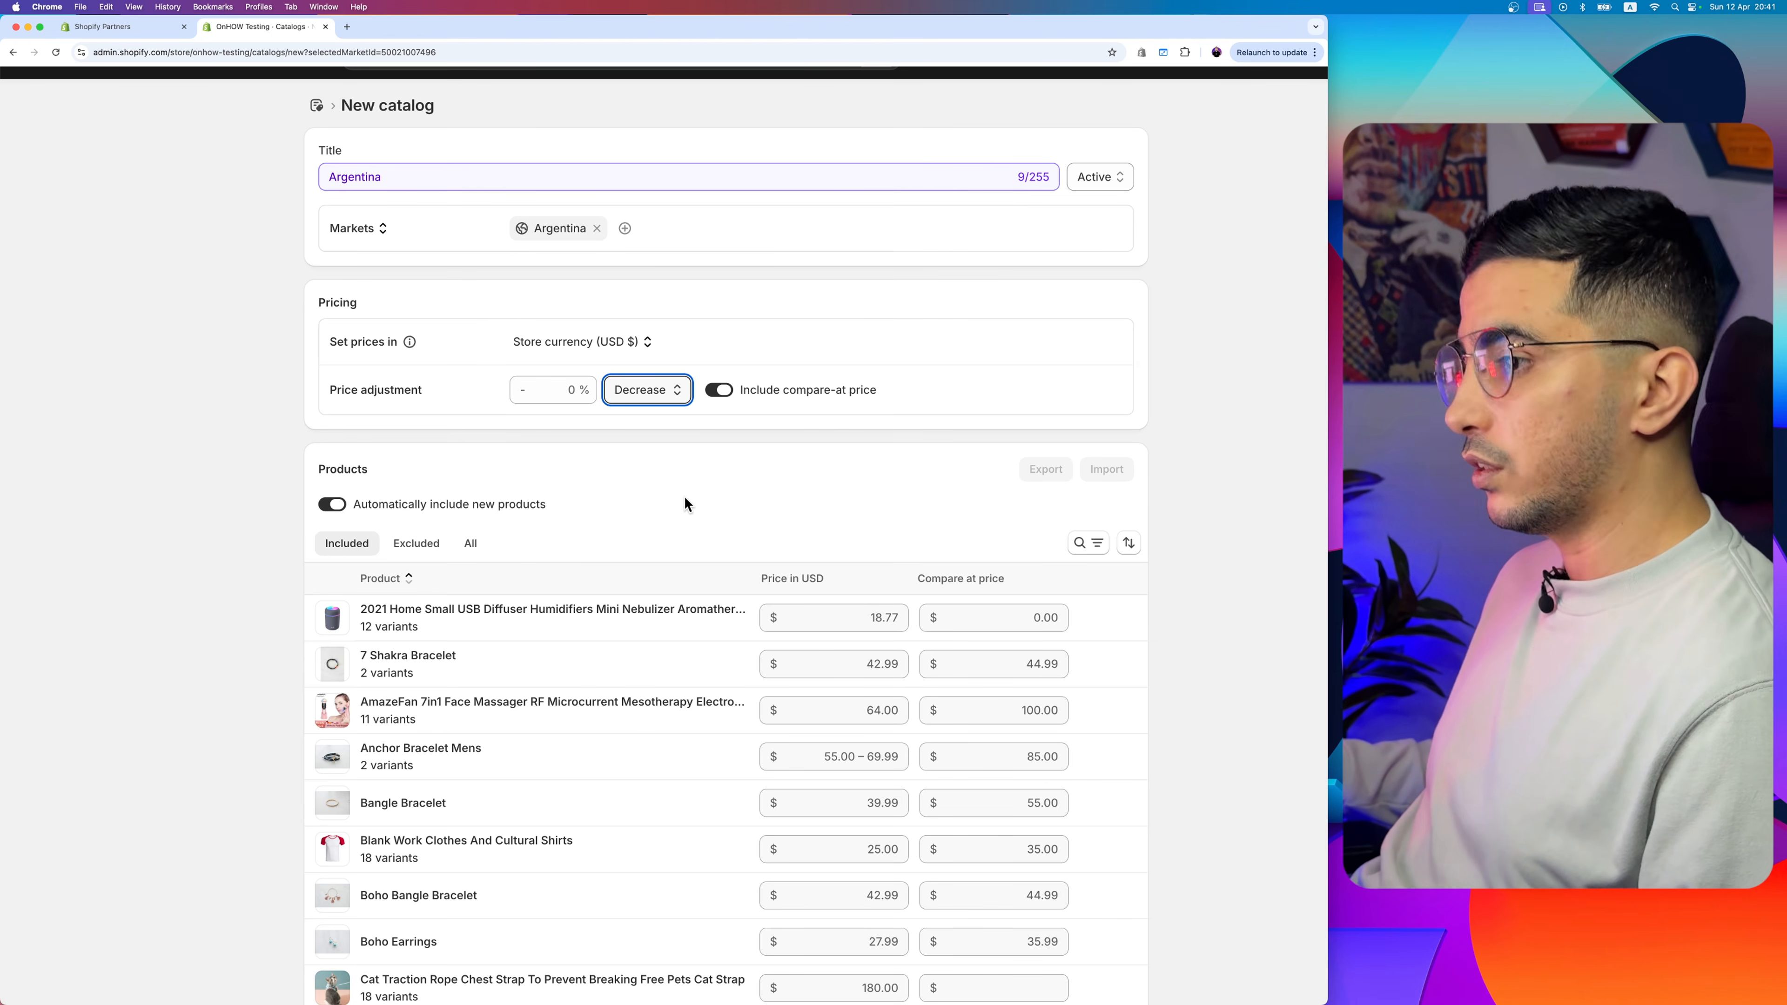
{"action": "scroll", "coordinate": [205, 678], "scroll_direction": "down", "scroll_amount": 2}
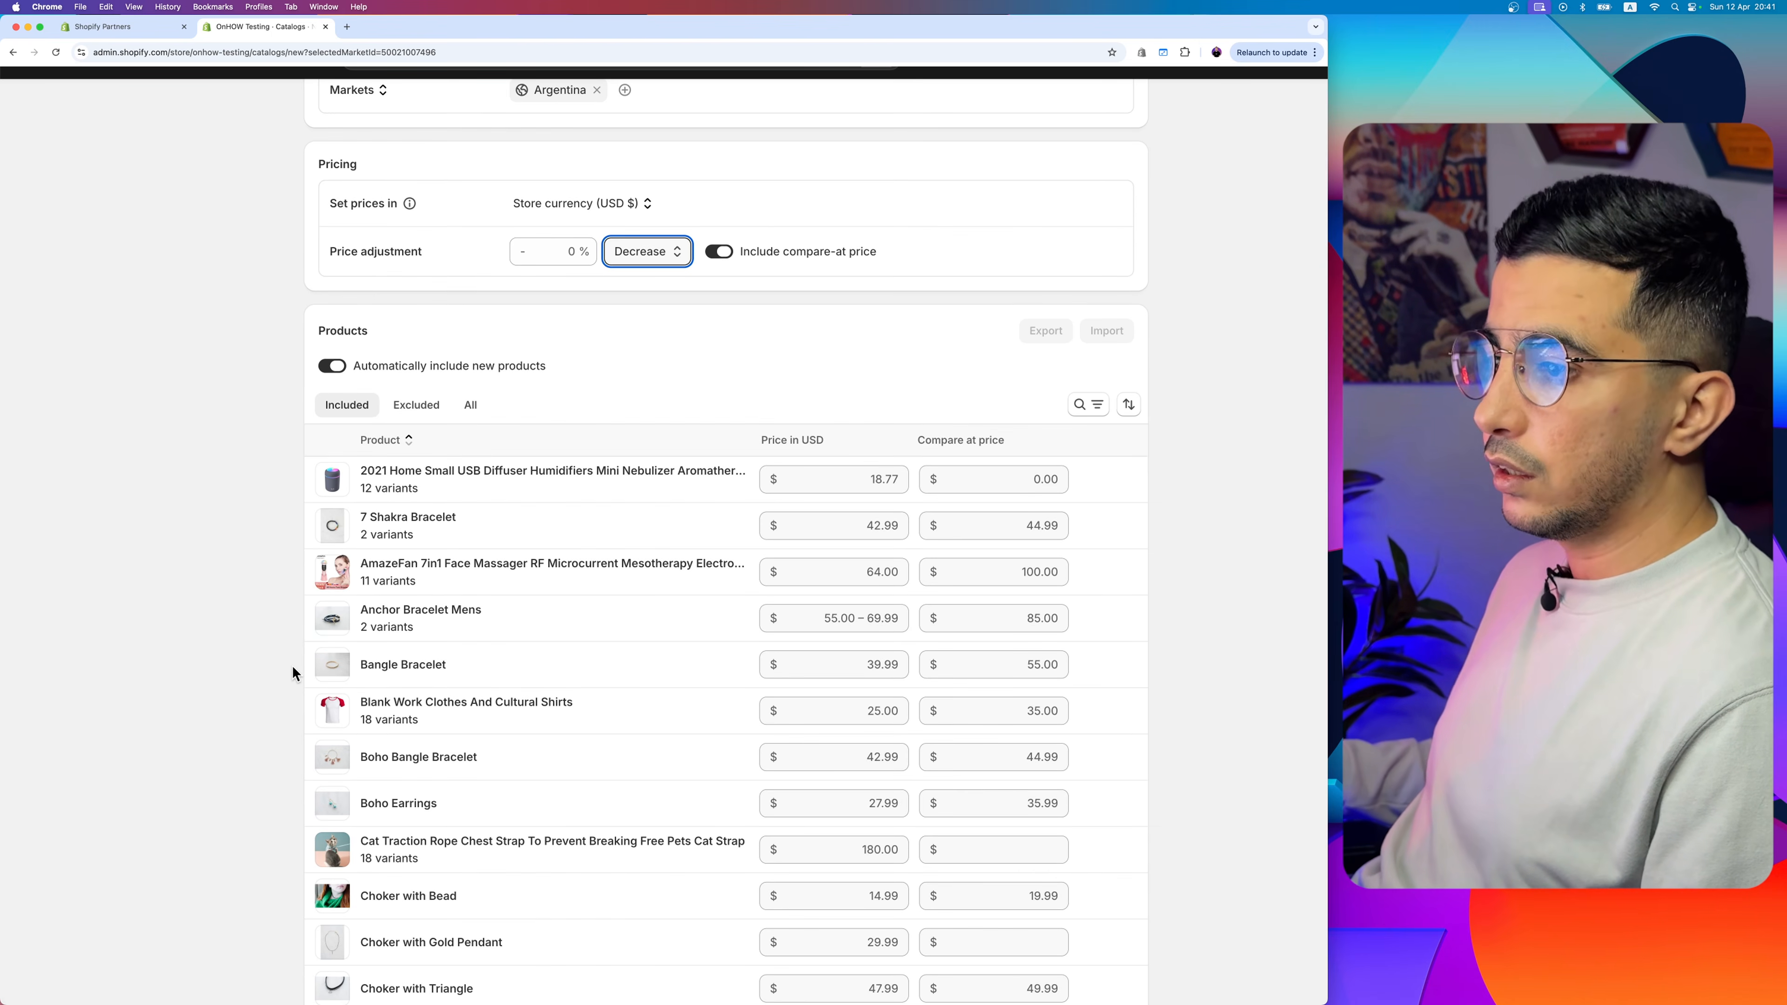
{"action": "scroll", "coordinate": [292, 669], "scroll_direction": "down", "scroll_amount": 1}
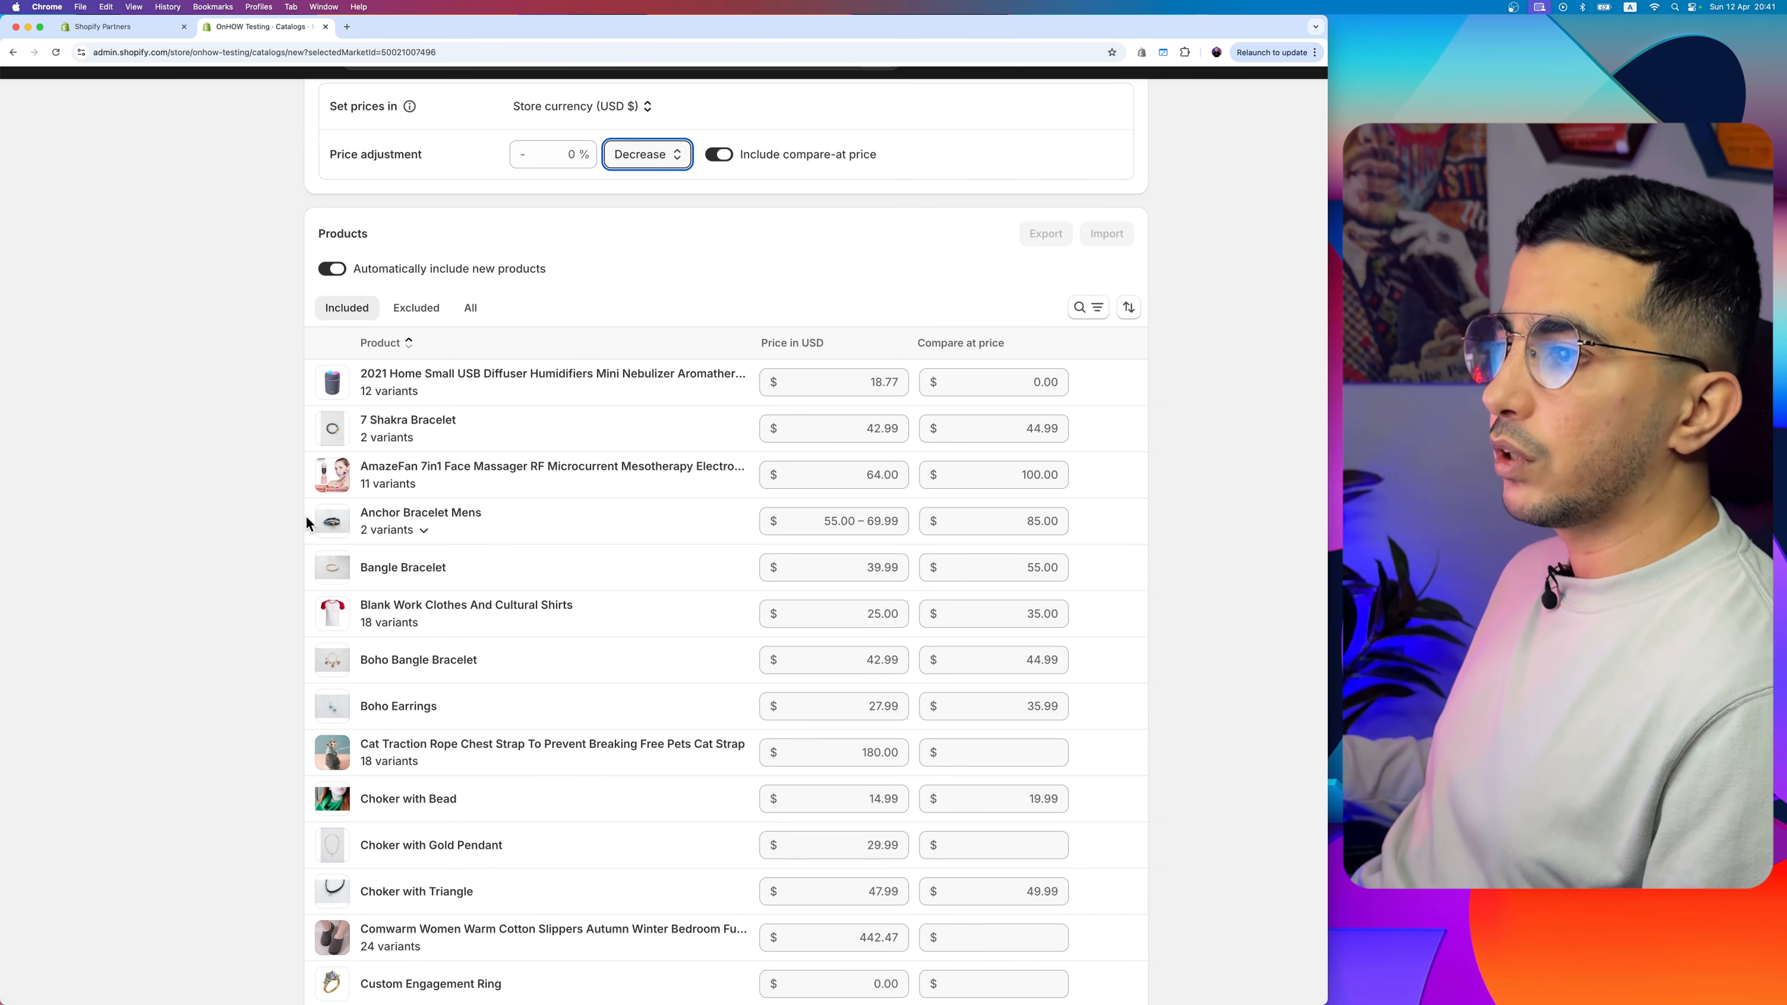
- Save the new Argentina catalog
{"action": "scroll", "coordinate": [307, 516], "scroll_direction": "up", "scroll_amount": 5}
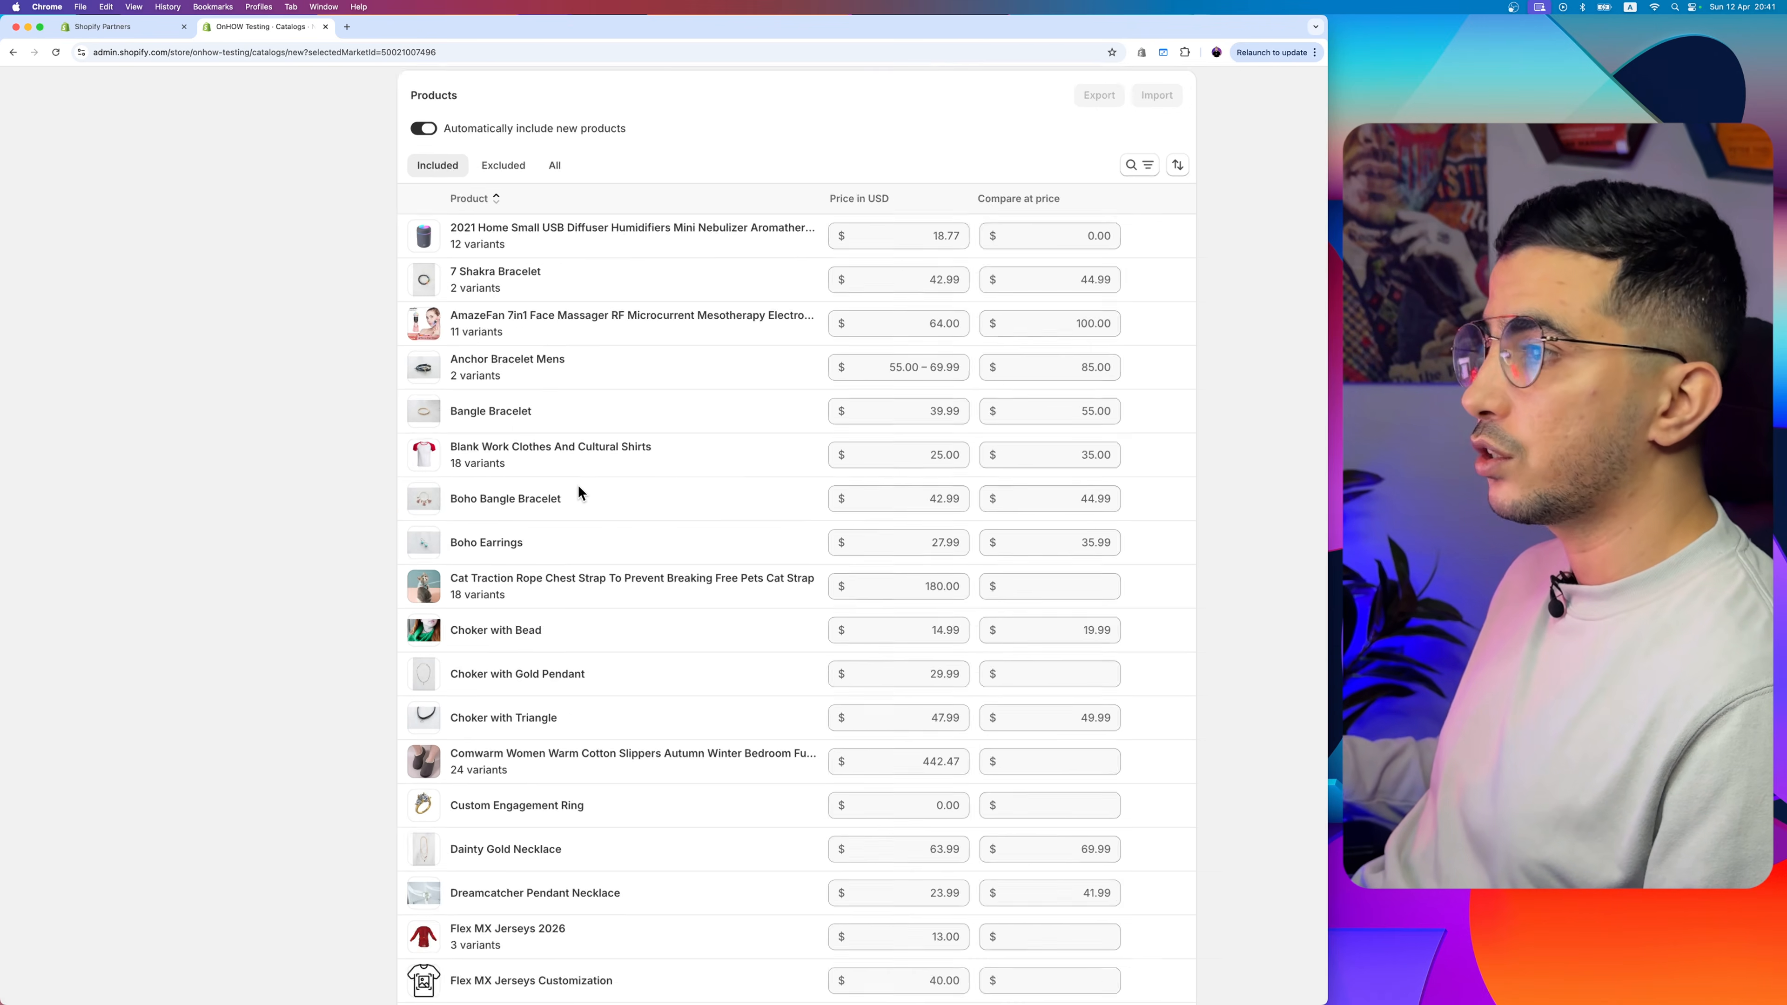
{"action": "scroll", "coordinate": [579, 485], "scroll_direction": "up", "scroll_amount": 3}
{"action": "scroll", "coordinate": [394, 411], "scroll_direction": "up", "scroll_amount": 1}
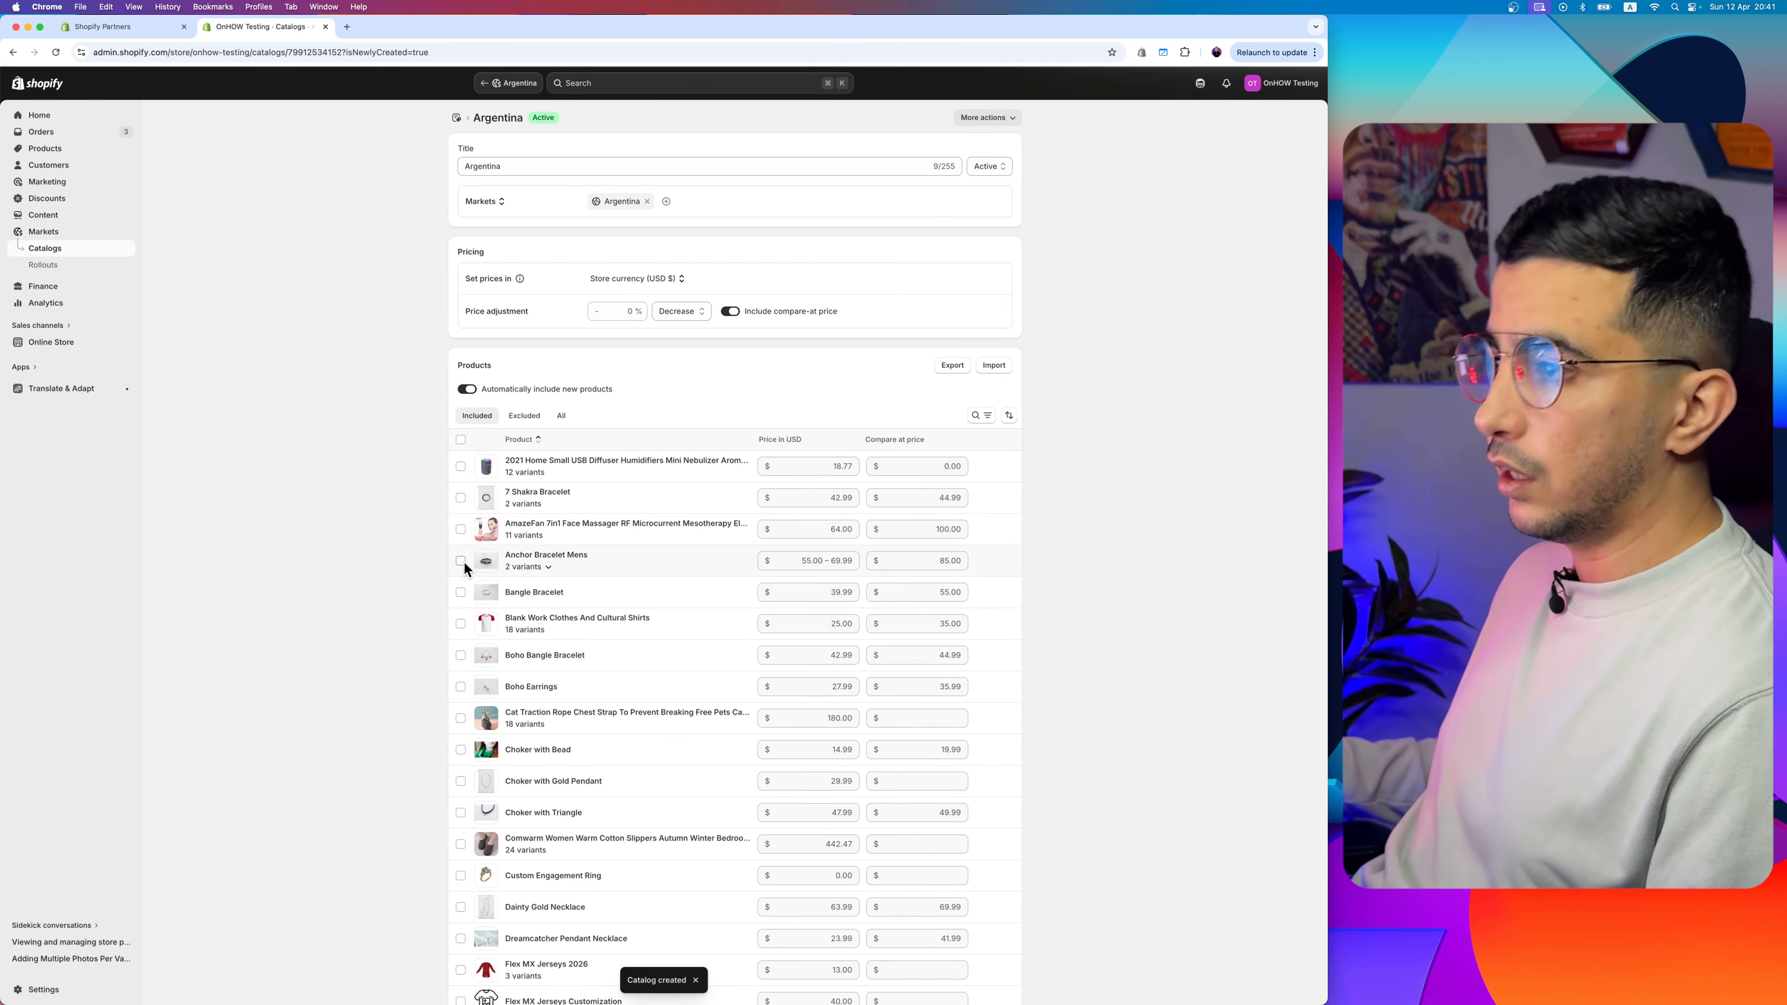
- Exclude the Anchor Bracelet Mens product from the Argentina catalog and confirm the exclusion
{"action": "scroll", "coordinate": [463, 562], "scroll_direction": "up", "scroll_amount": 3}
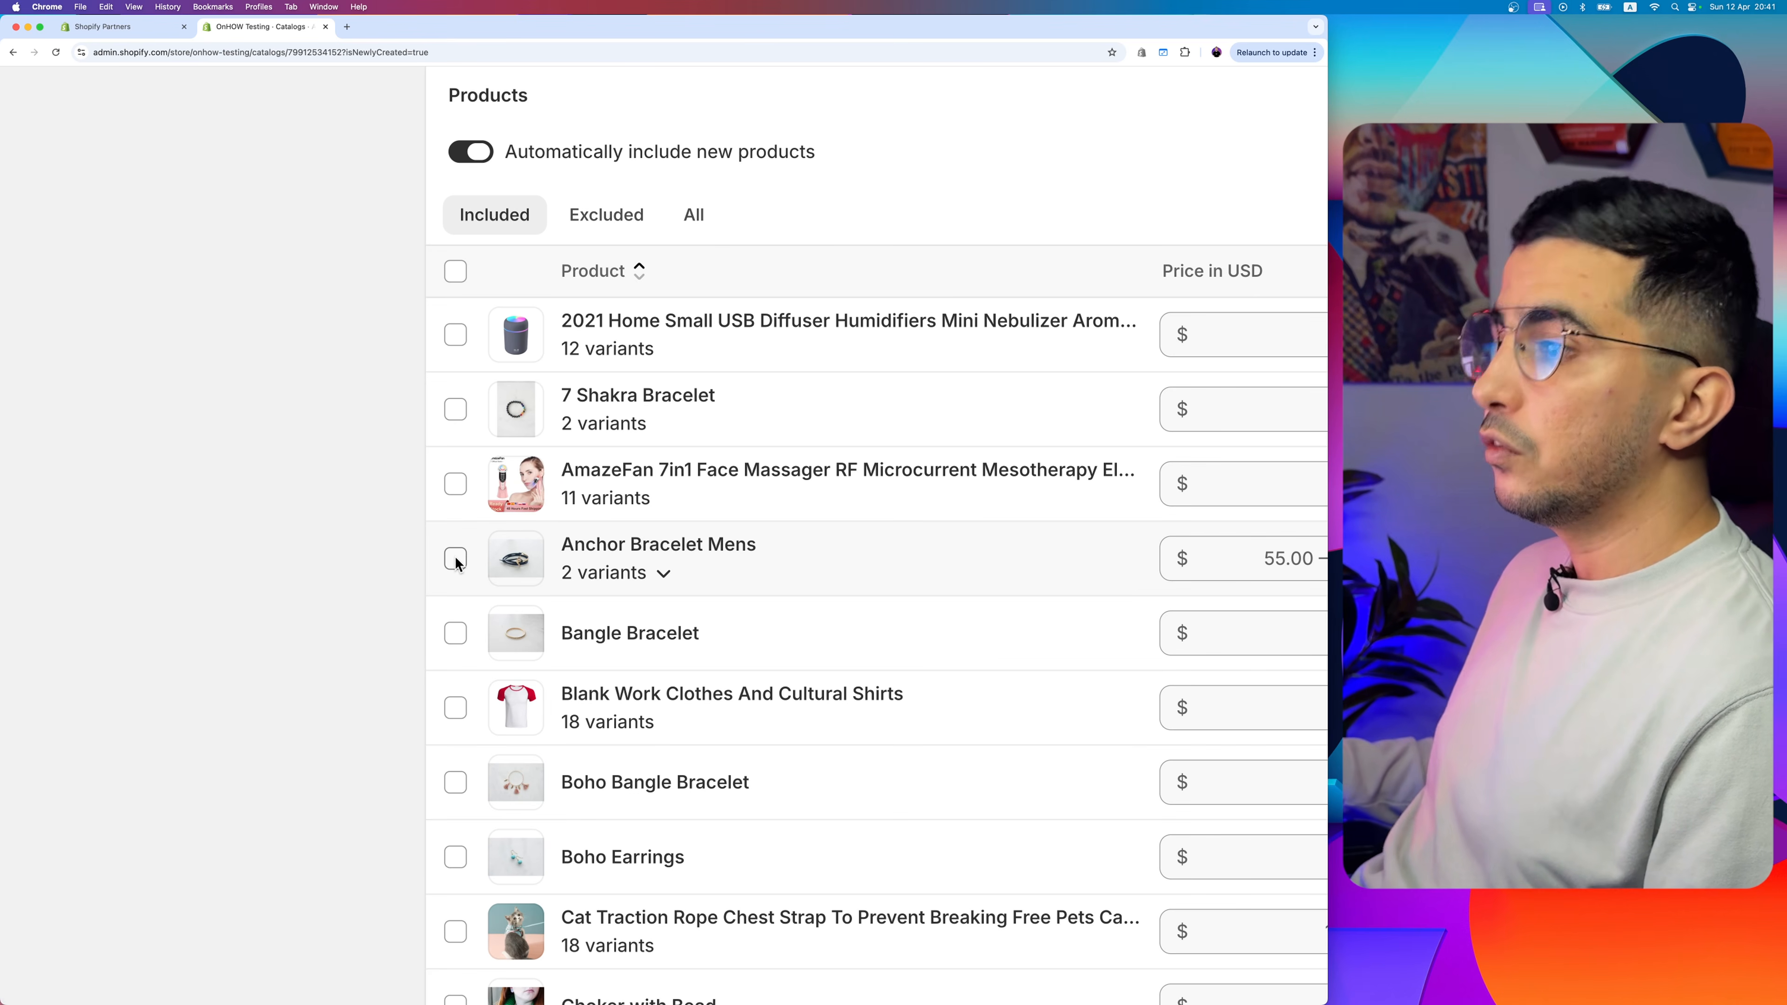
{"action": "left_click", "coordinate": [455, 559]}
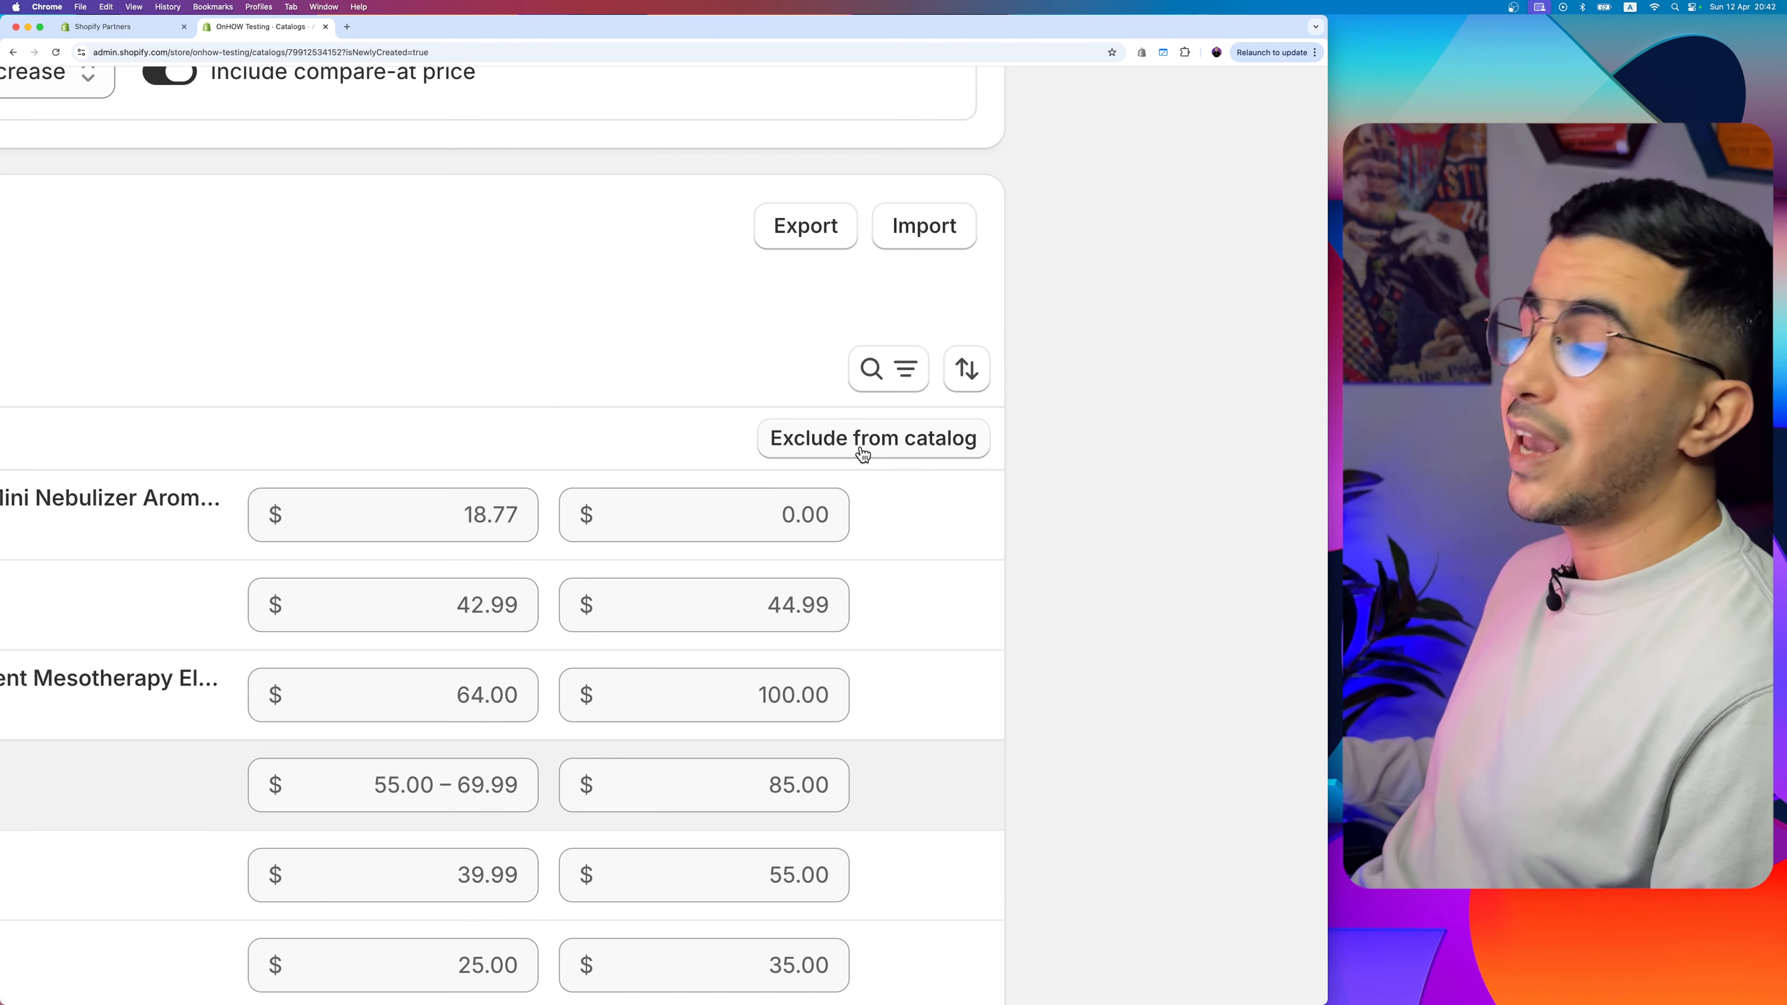
{"action": "left_click", "coordinate": [862, 450]}
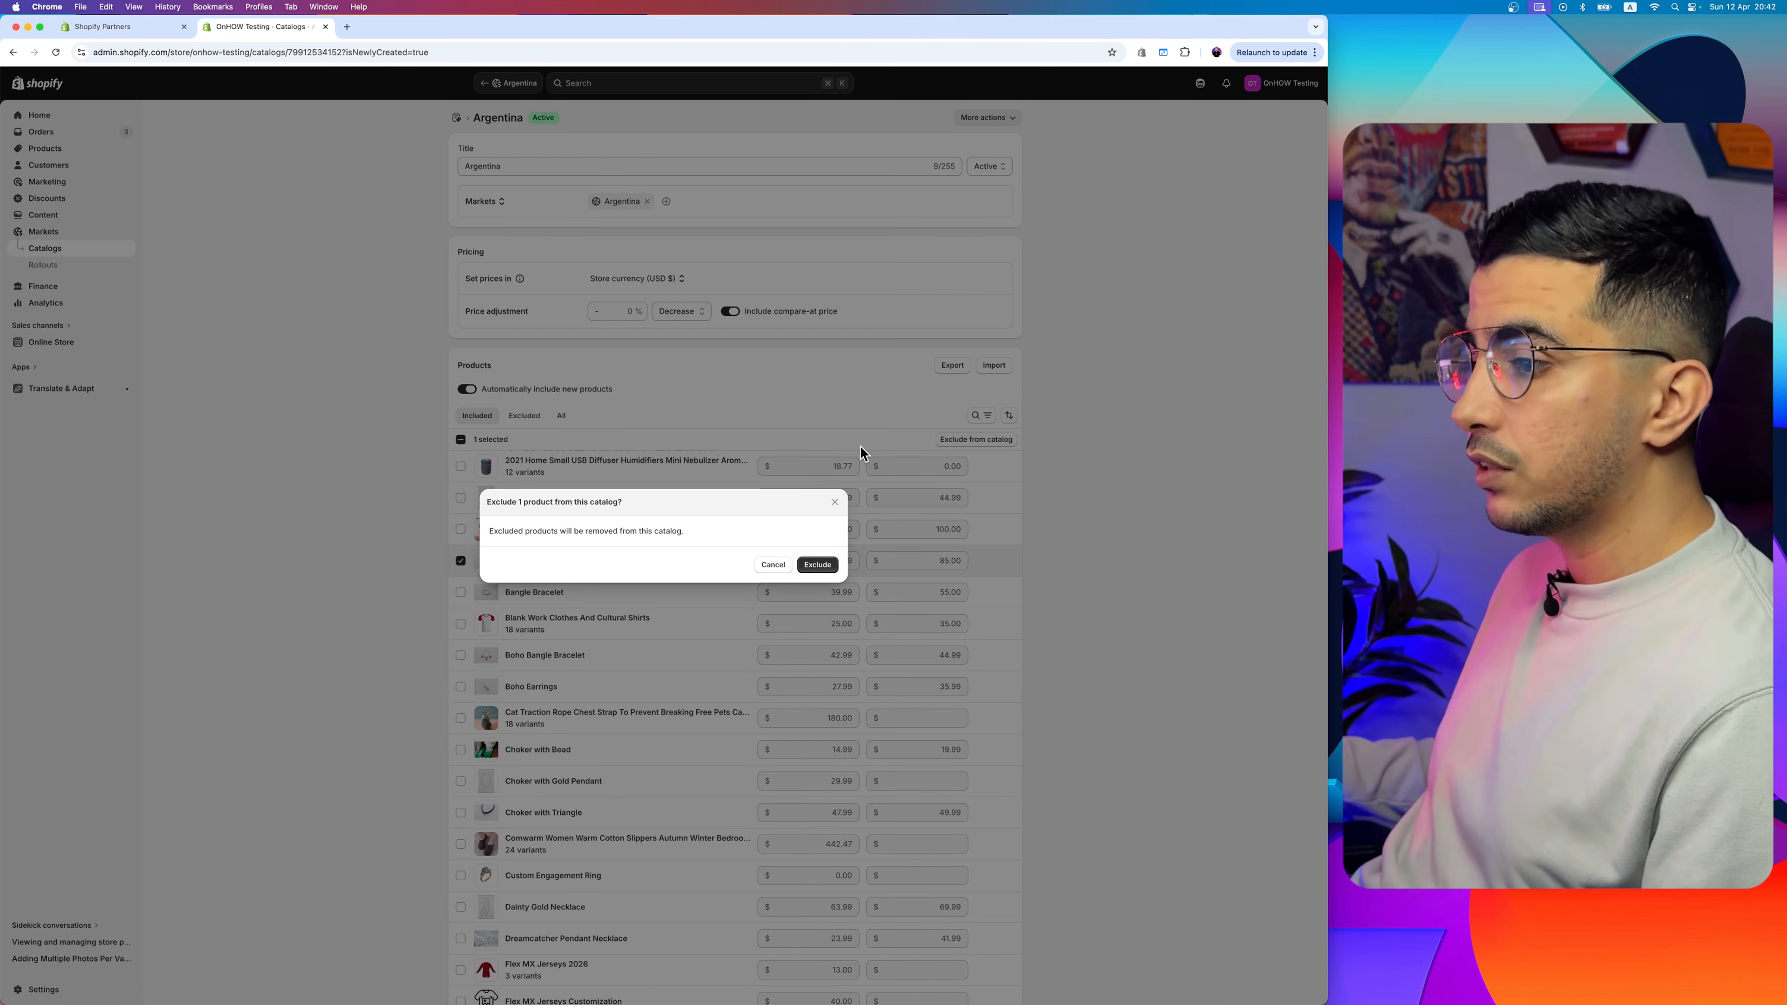
{"action": "left_click", "coordinate": [816, 564]}
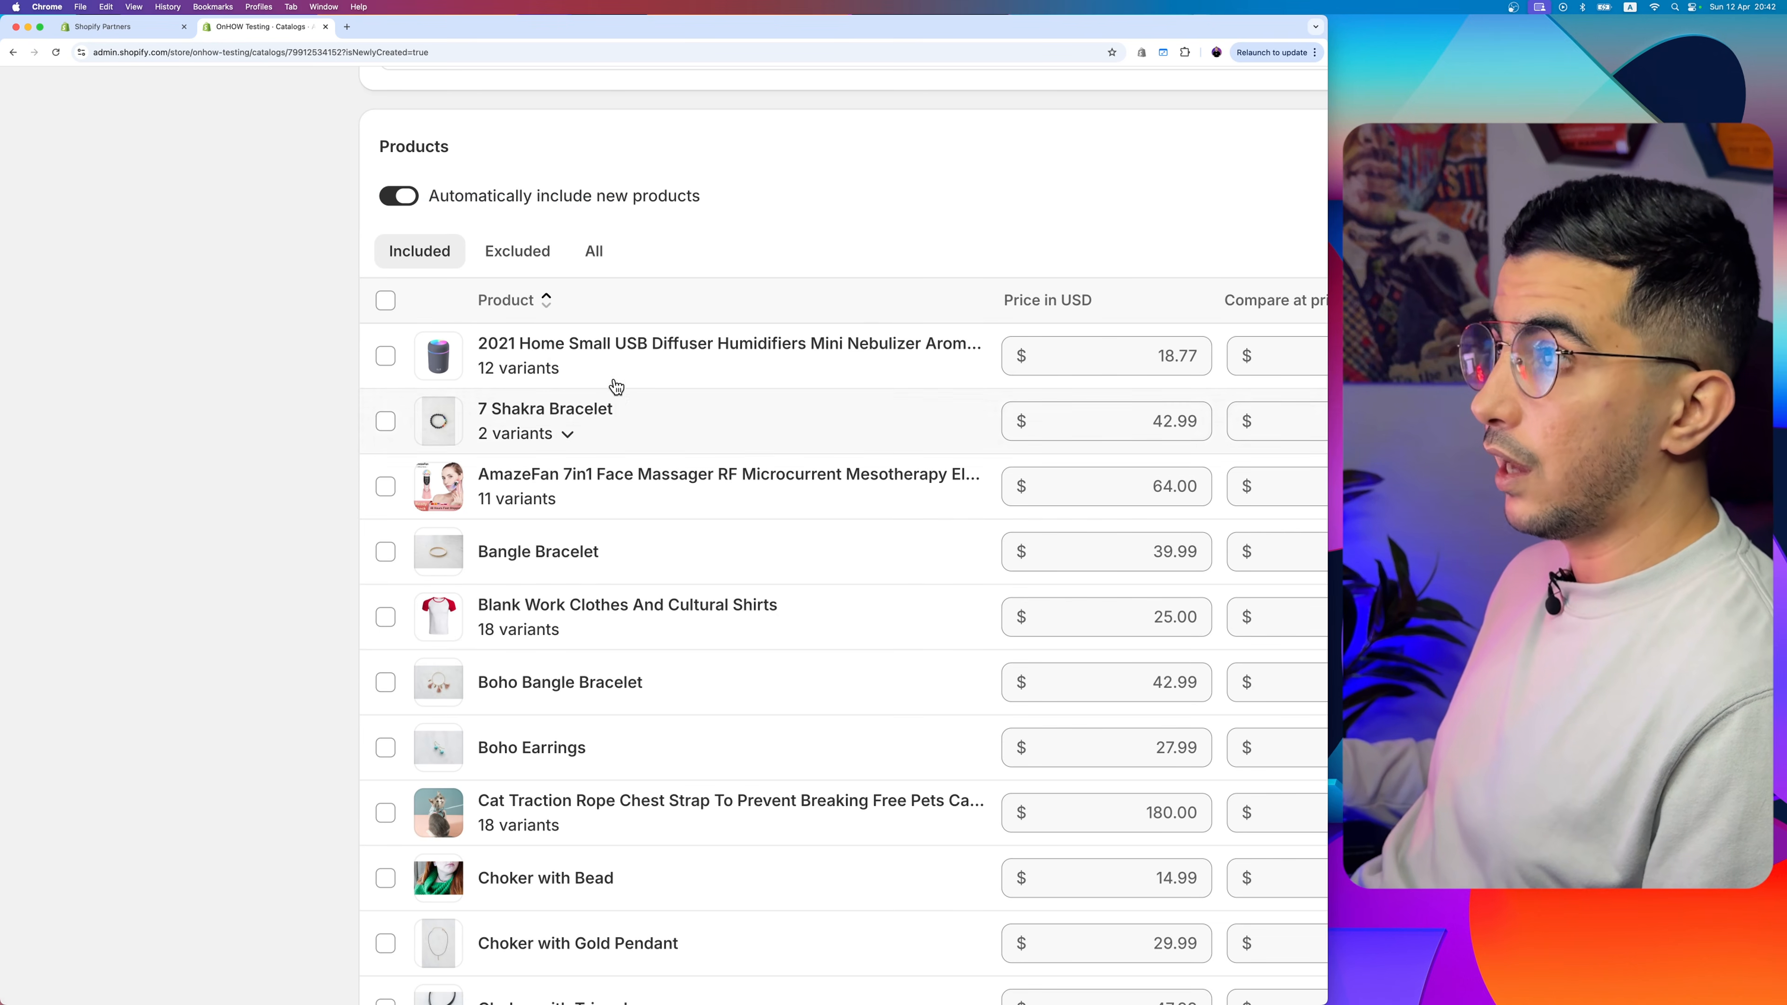
- Check the Argentina catalog's list of excluded products, then return to its included products
{"action": "left_click", "coordinate": [537, 264]}
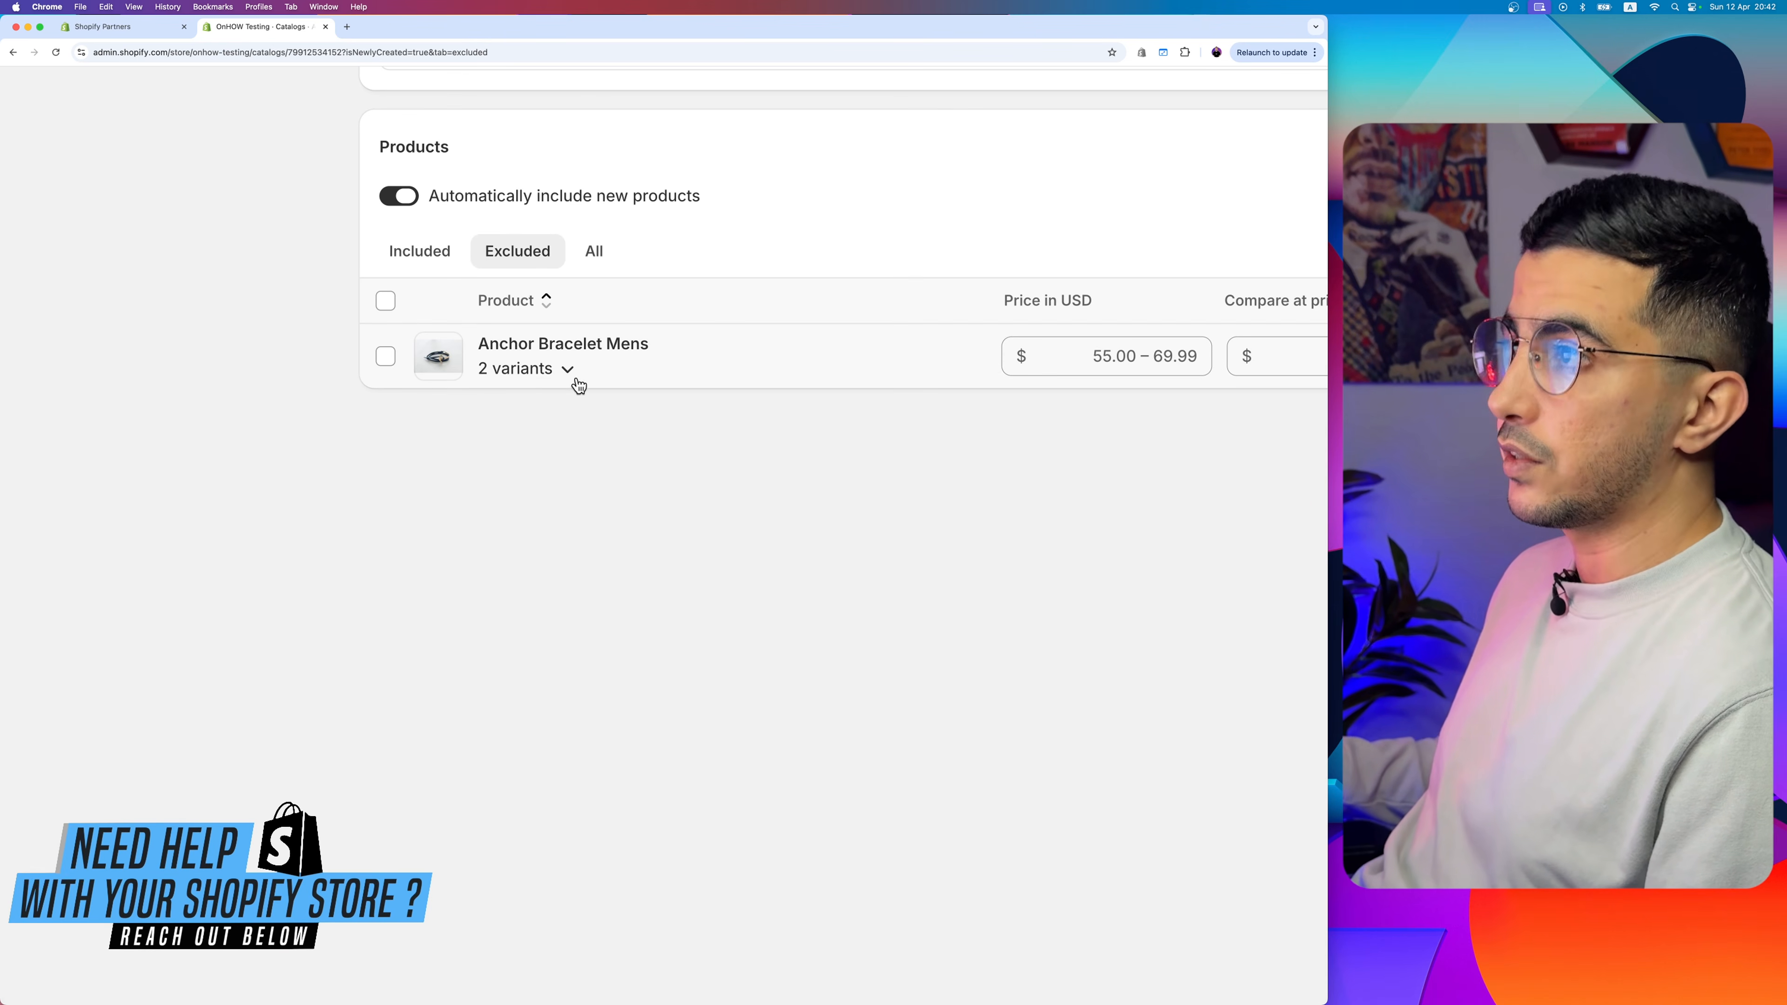
{"action": "left_click", "coordinate": [424, 265]}
{"action": "scroll", "coordinate": [425, 265], "scroll_direction": "down", "scroll_amount": 5}
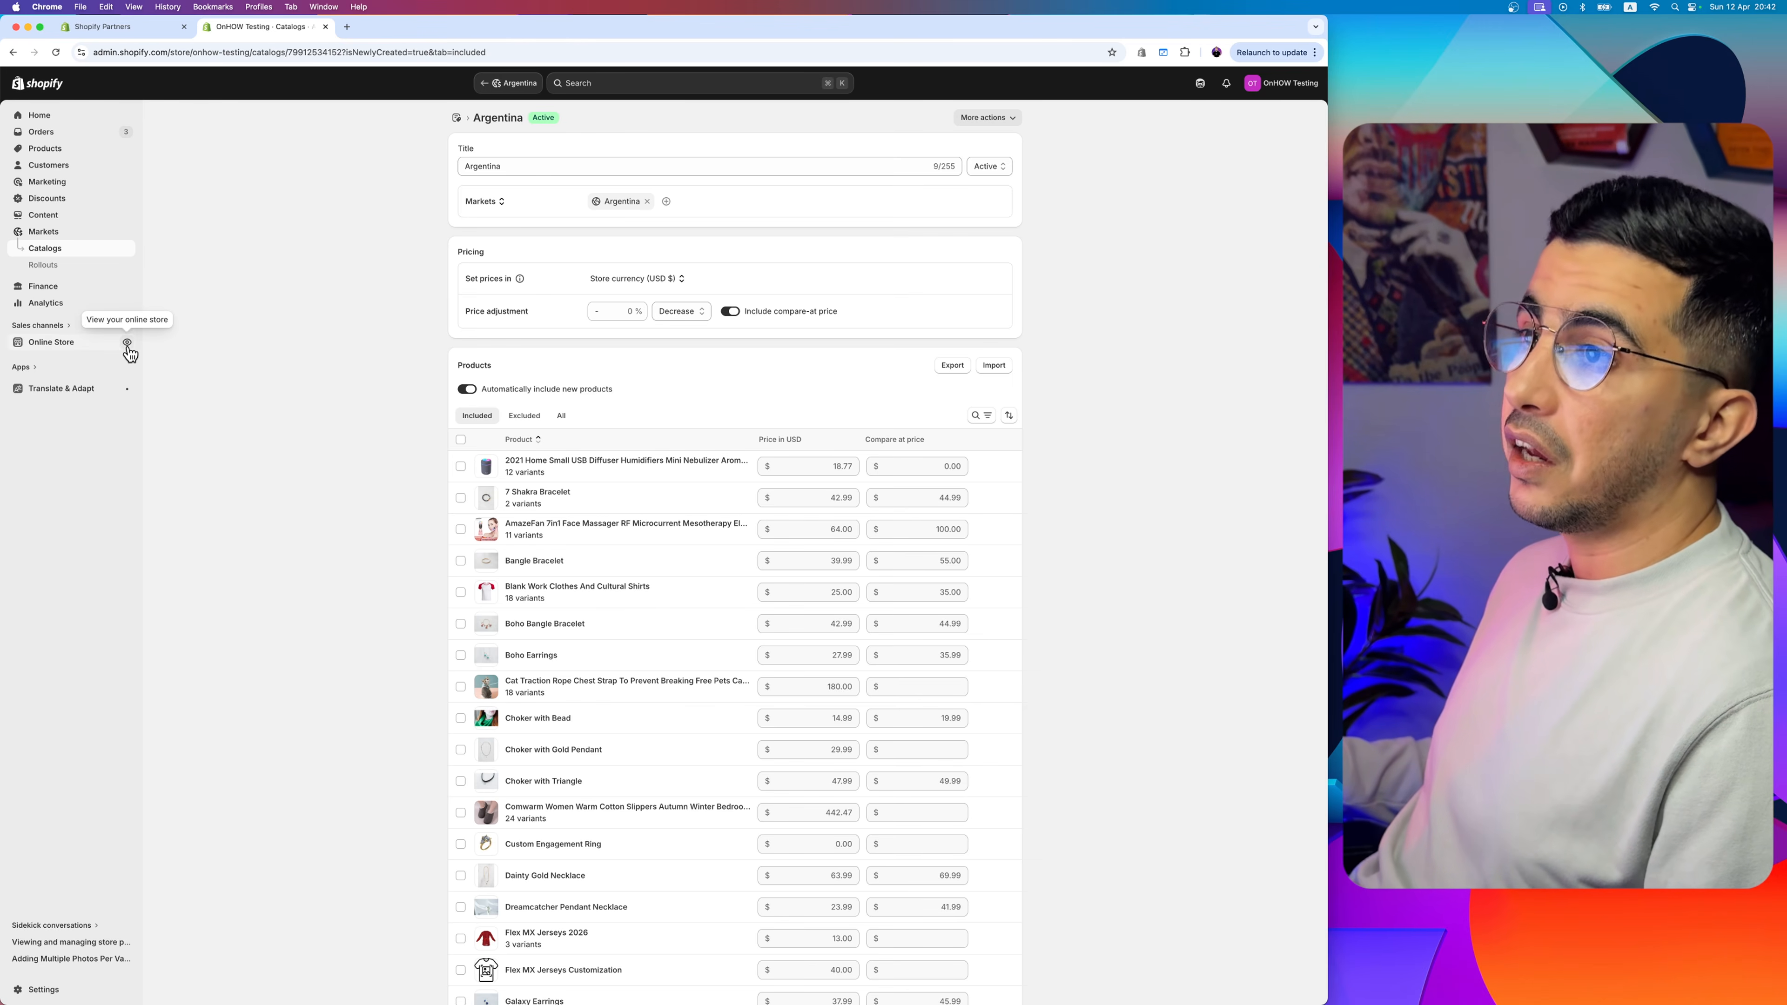
- Open the online store and look for Anchor Bracelet Mens among the homepage products
{"action": "left_click", "coordinate": [128, 342]}
{"action": "scroll", "coordinate": [1093, 337], "scroll_direction": "up", "scroll_amount": 5}
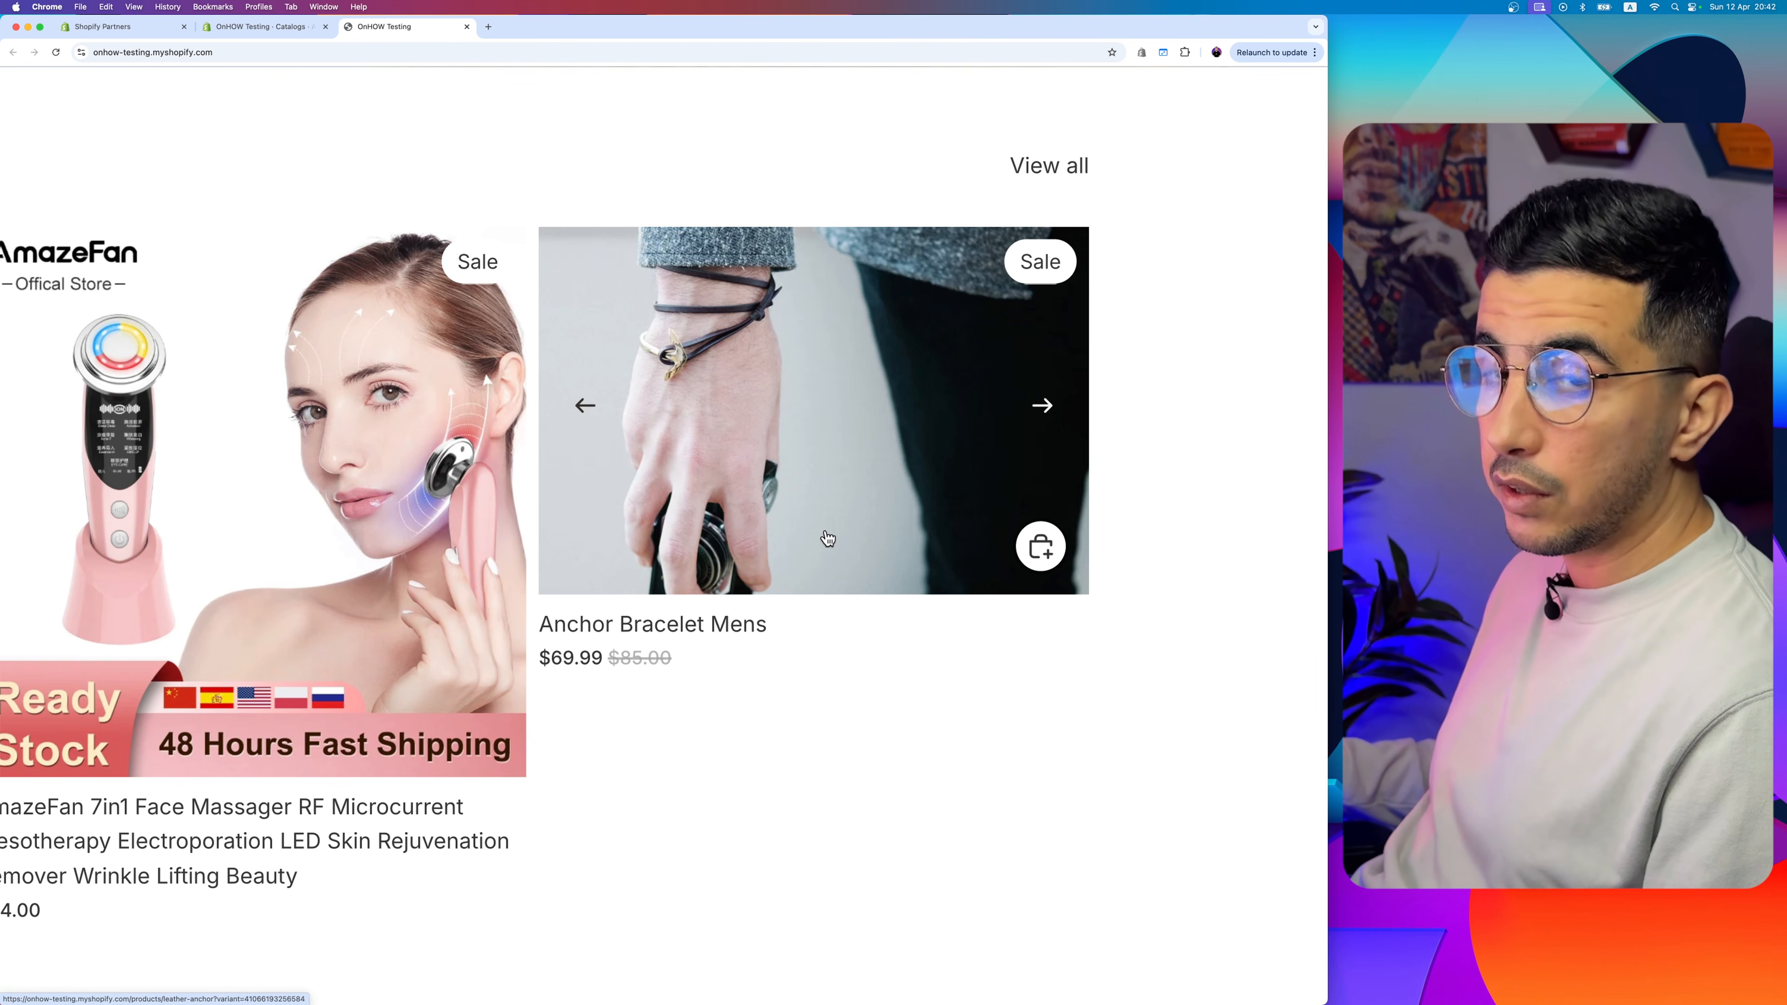
{"action": "scroll", "coordinate": [828, 539], "scroll_direction": "down", "scroll_amount": 5}
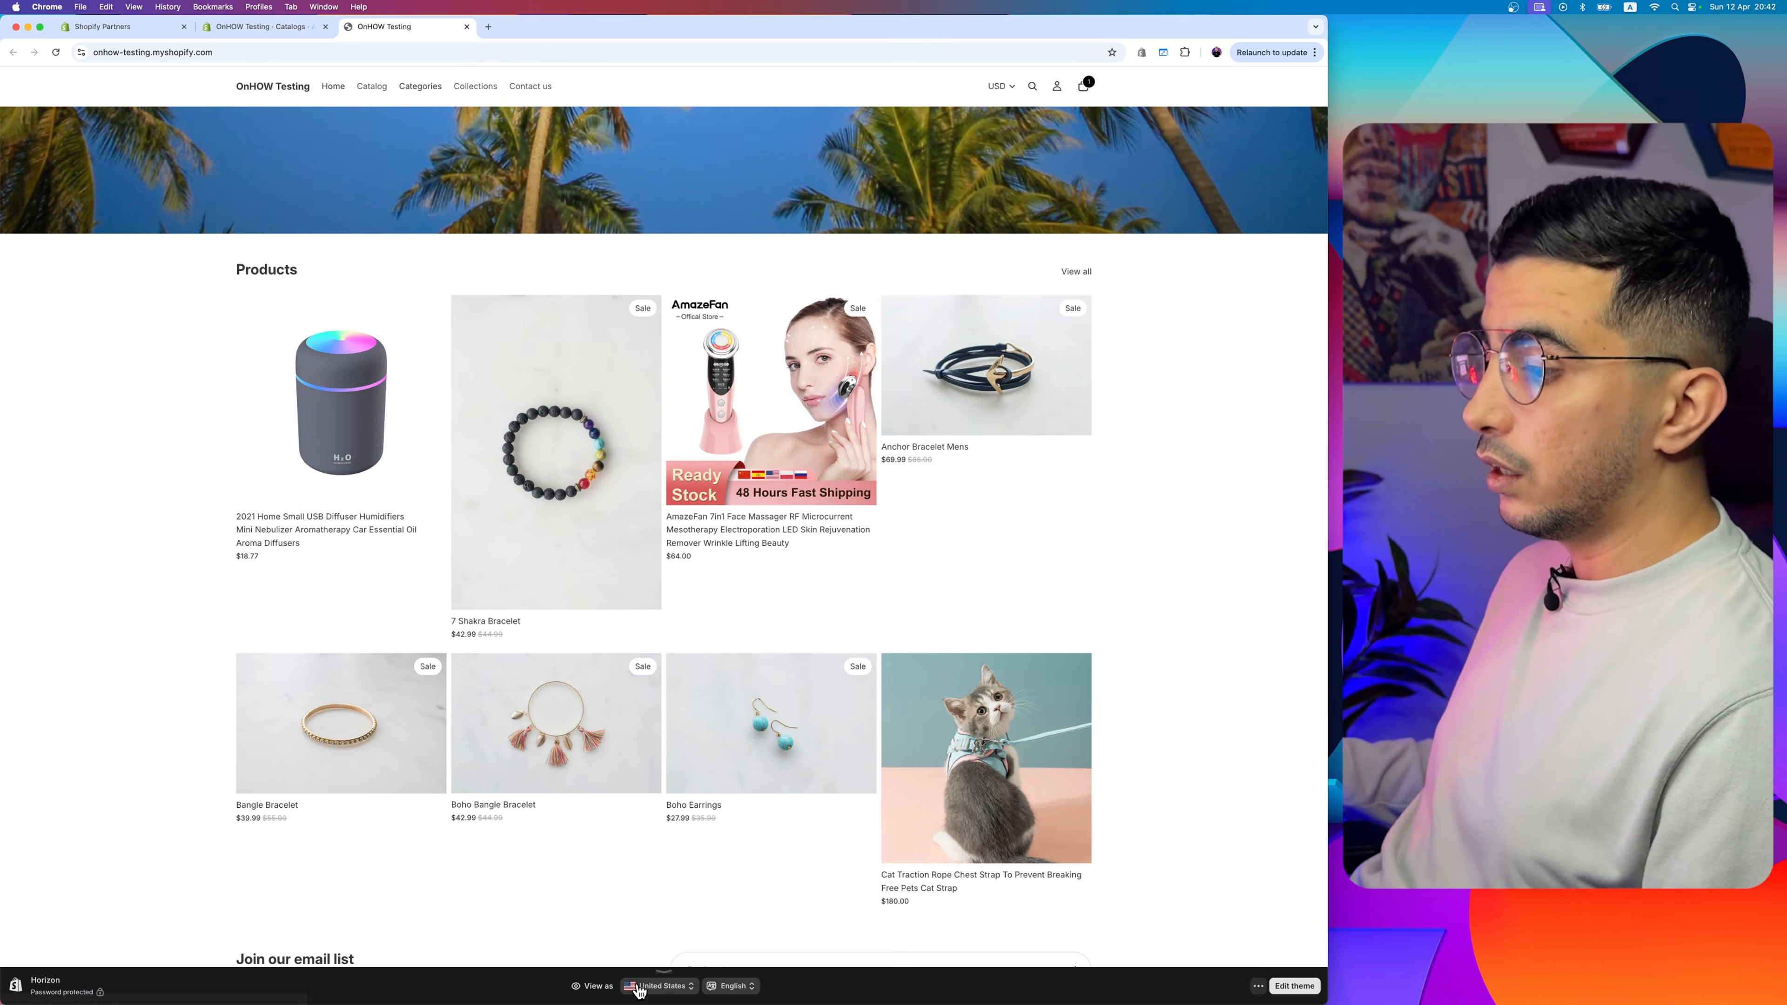
{"action": "scroll", "coordinate": [631, 981], "scroll_direction": "up", "scroll_amount": 5}
{"action": "scroll", "coordinate": [629, 998], "scroll_direction": "up", "scroll_amount": 3}
- Set the storefront preview to be viewed as a customer in Argentina
{"action": "left_click_drag", "start_coordinate": [498, 950], "coordinate": [634, 961]}
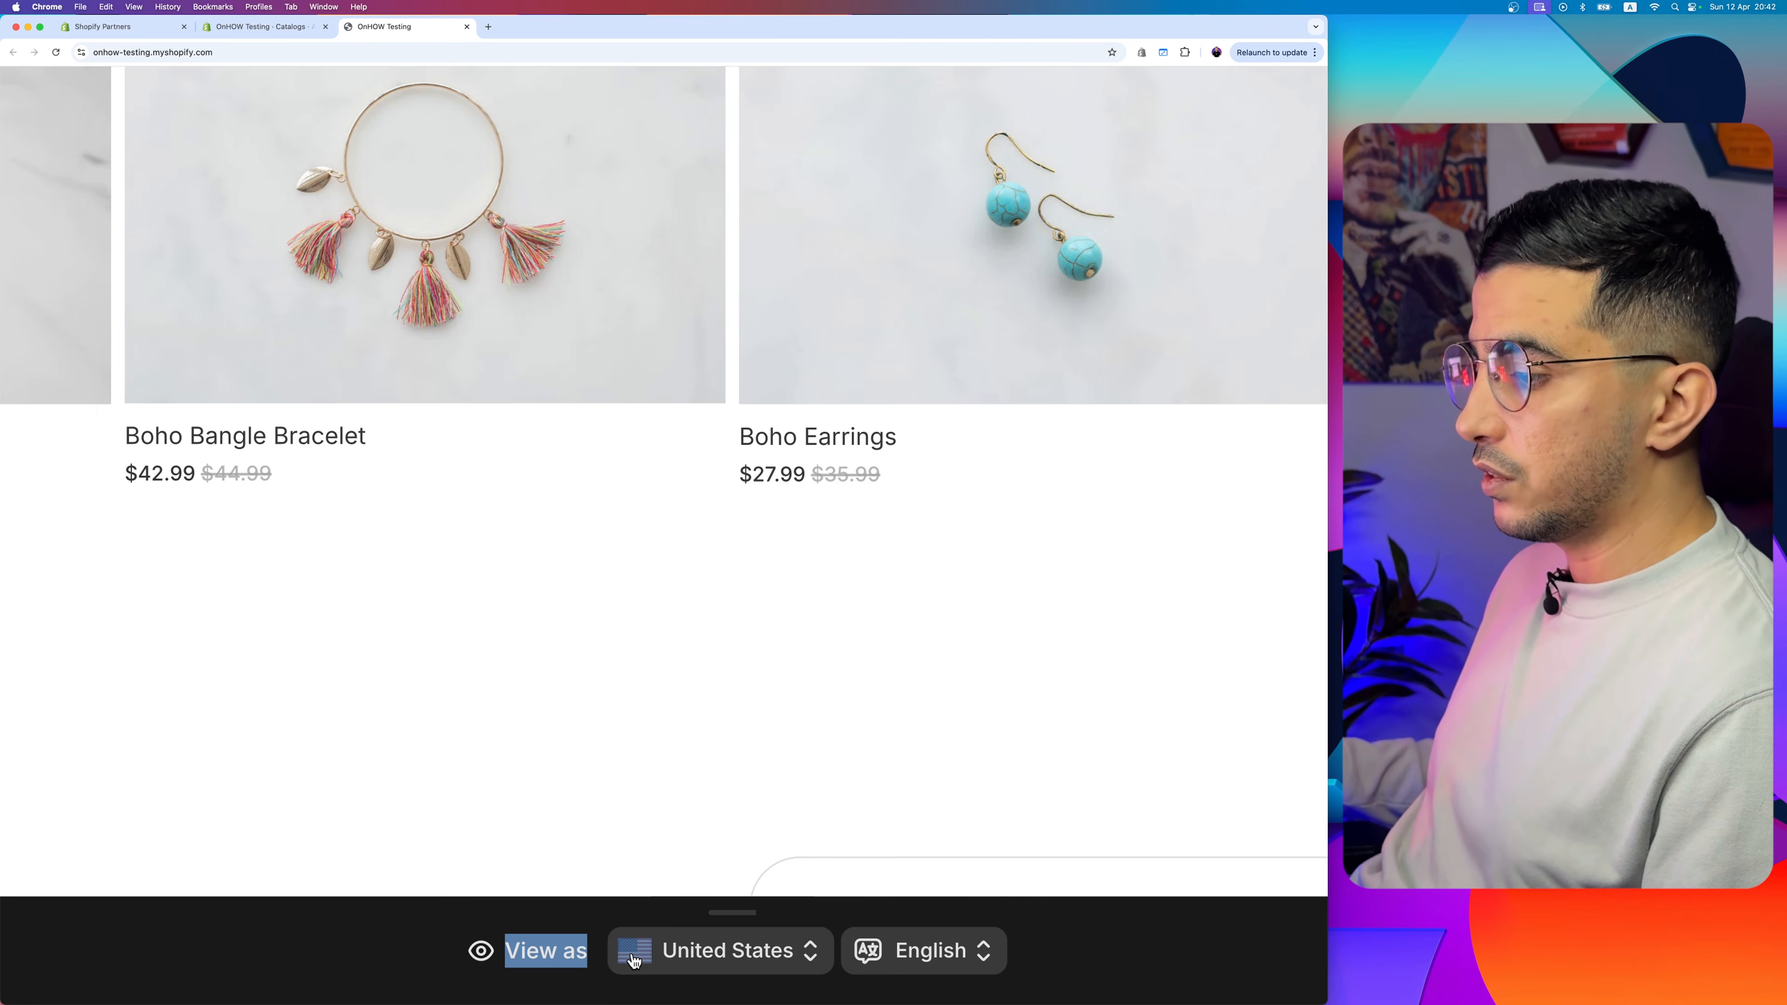
{"action": "scroll", "coordinate": [660, 958], "scroll_direction": "down", "scroll_amount": 5}
{"action": "scroll", "coordinate": [664, 989], "scroll_direction": "up", "scroll_amount": 5}
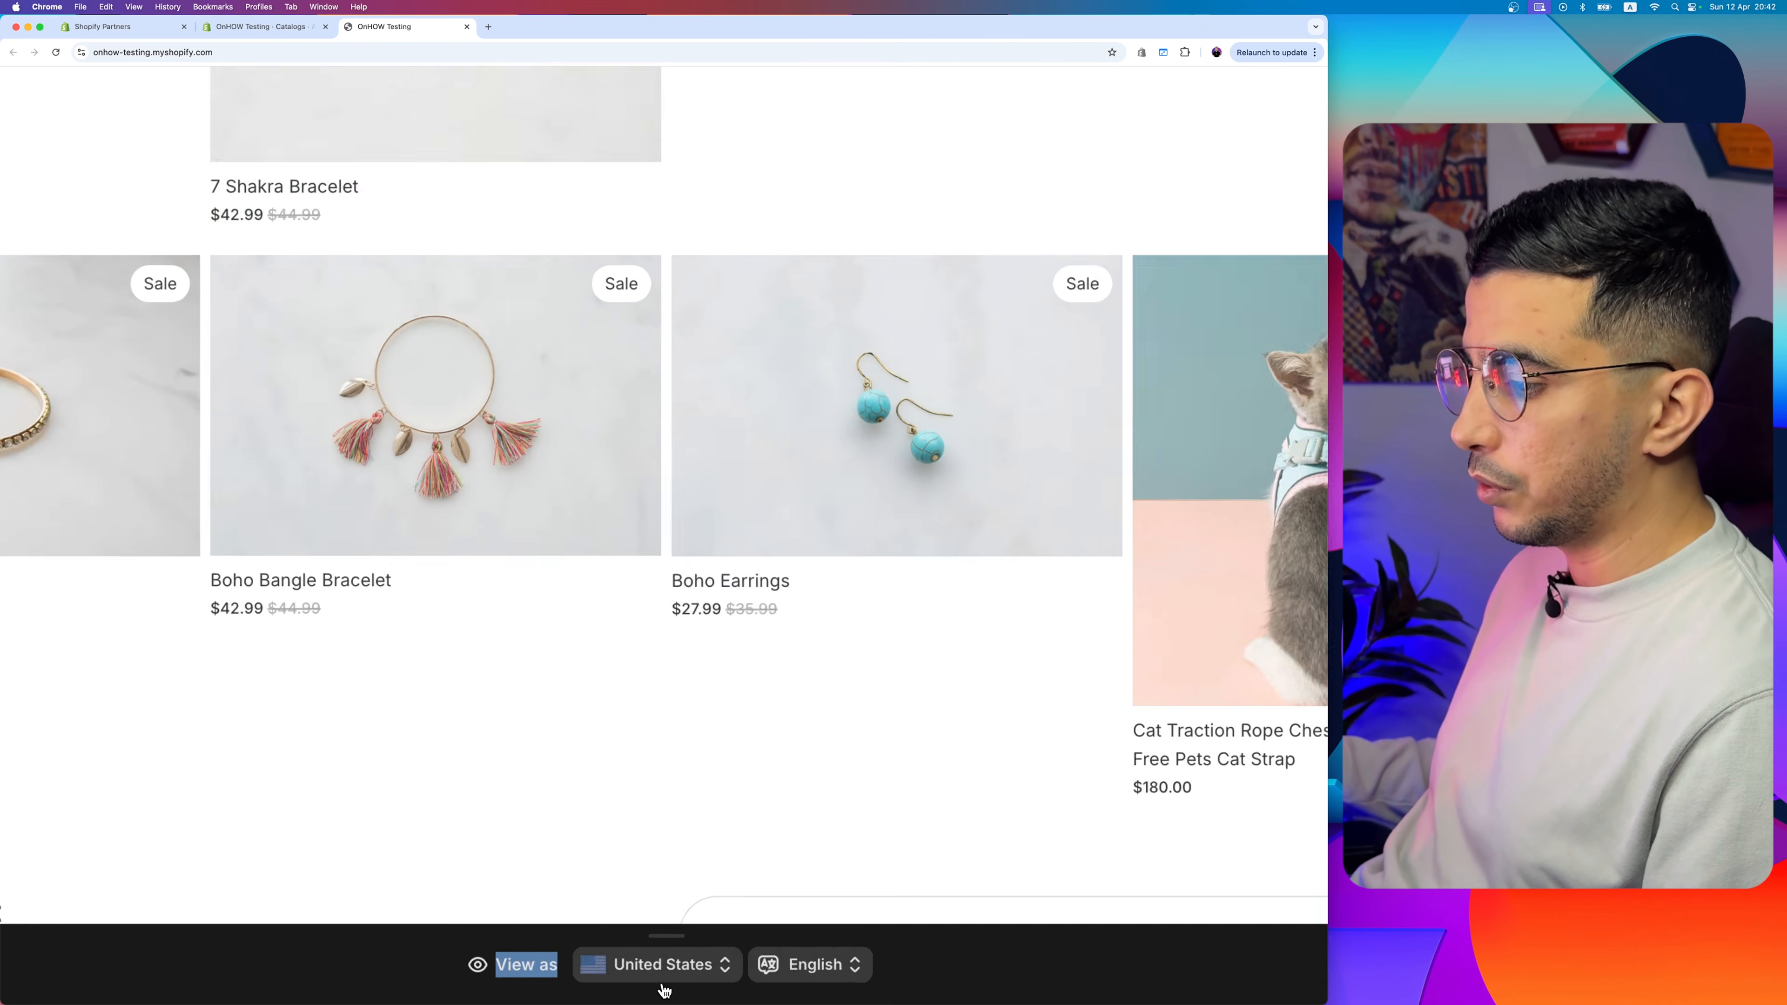
{"action": "left_click", "coordinate": [661, 986]}
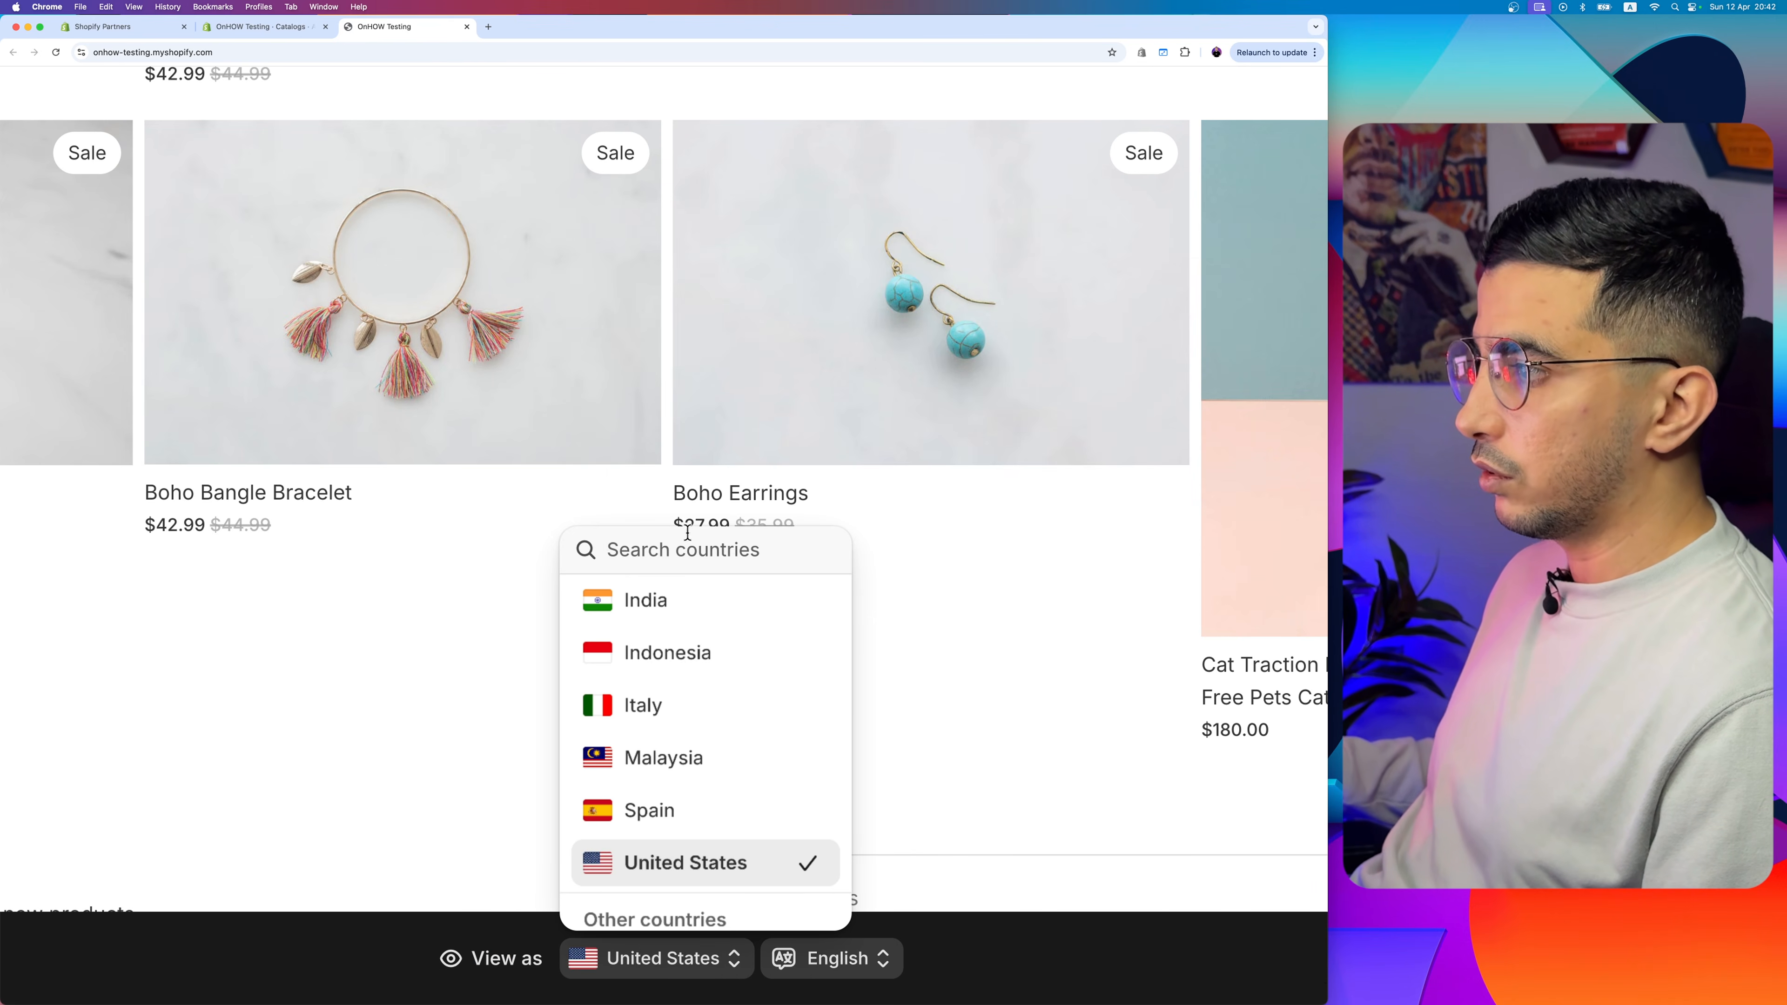
{"action": "type", "text": "arge"}
{"action": "left_click", "coordinate": [641, 664]}
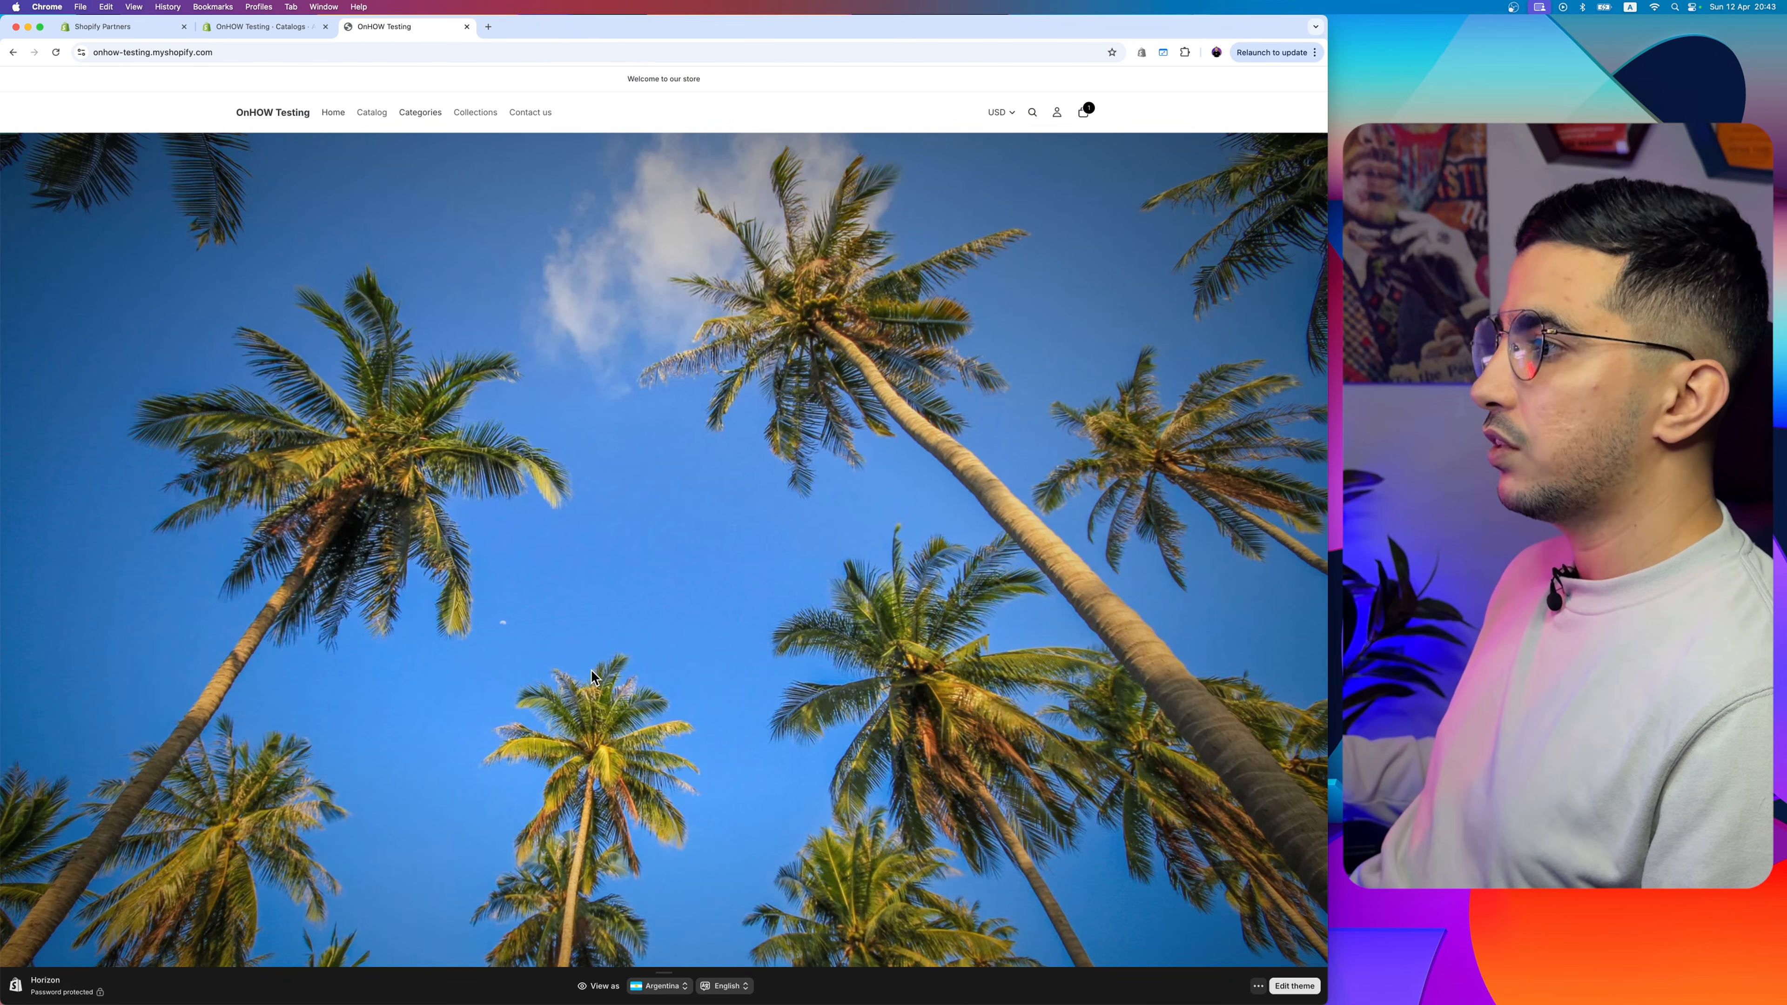
- Examine the homepage product grid in the Argentina preview to check whether Anchor Bracelet Mens is offered
{"action": "scroll", "coordinate": [590, 669], "scroll_direction": "down", "scroll_amount": 10}
{"action": "scroll", "coordinate": [1186, 306], "scroll_direction": "up", "scroll_amount": 5}
{"action": "scroll", "coordinate": [1187, 306], "scroll_direction": "up", "scroll_amount": 1}
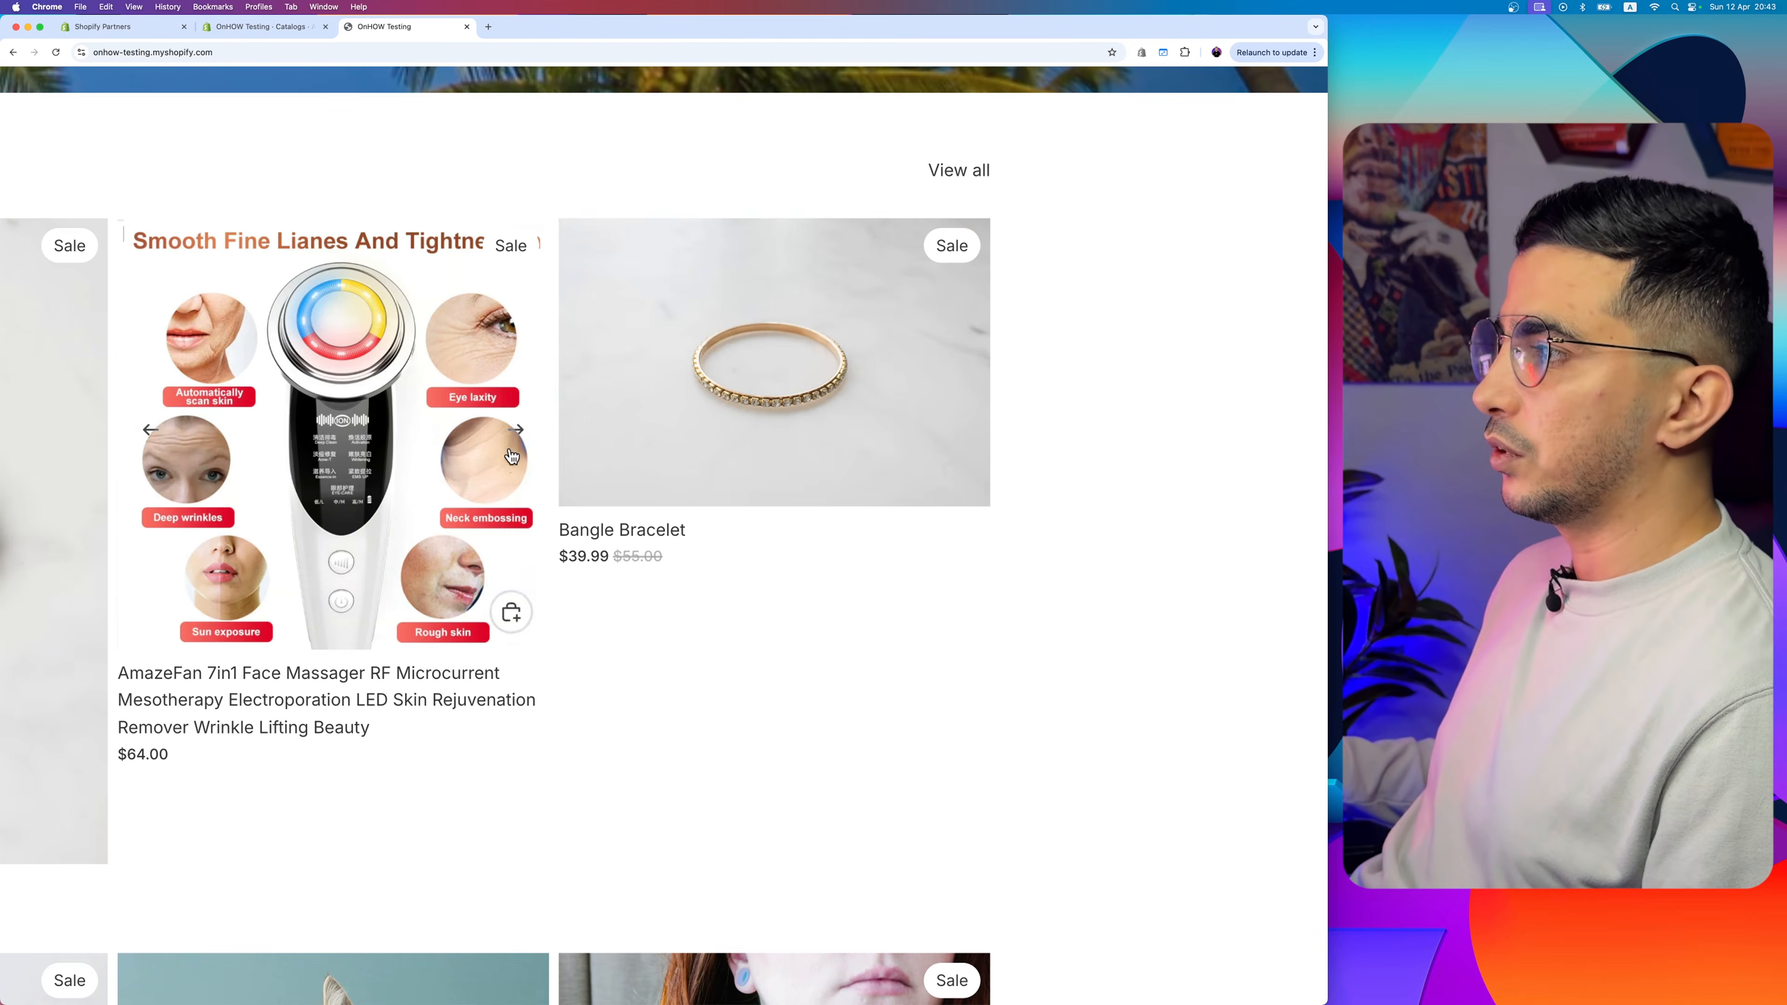
{"action": "scroll", "coordinate": [855, 494], "scroll_direction": "down", "scroll_amount": 6}
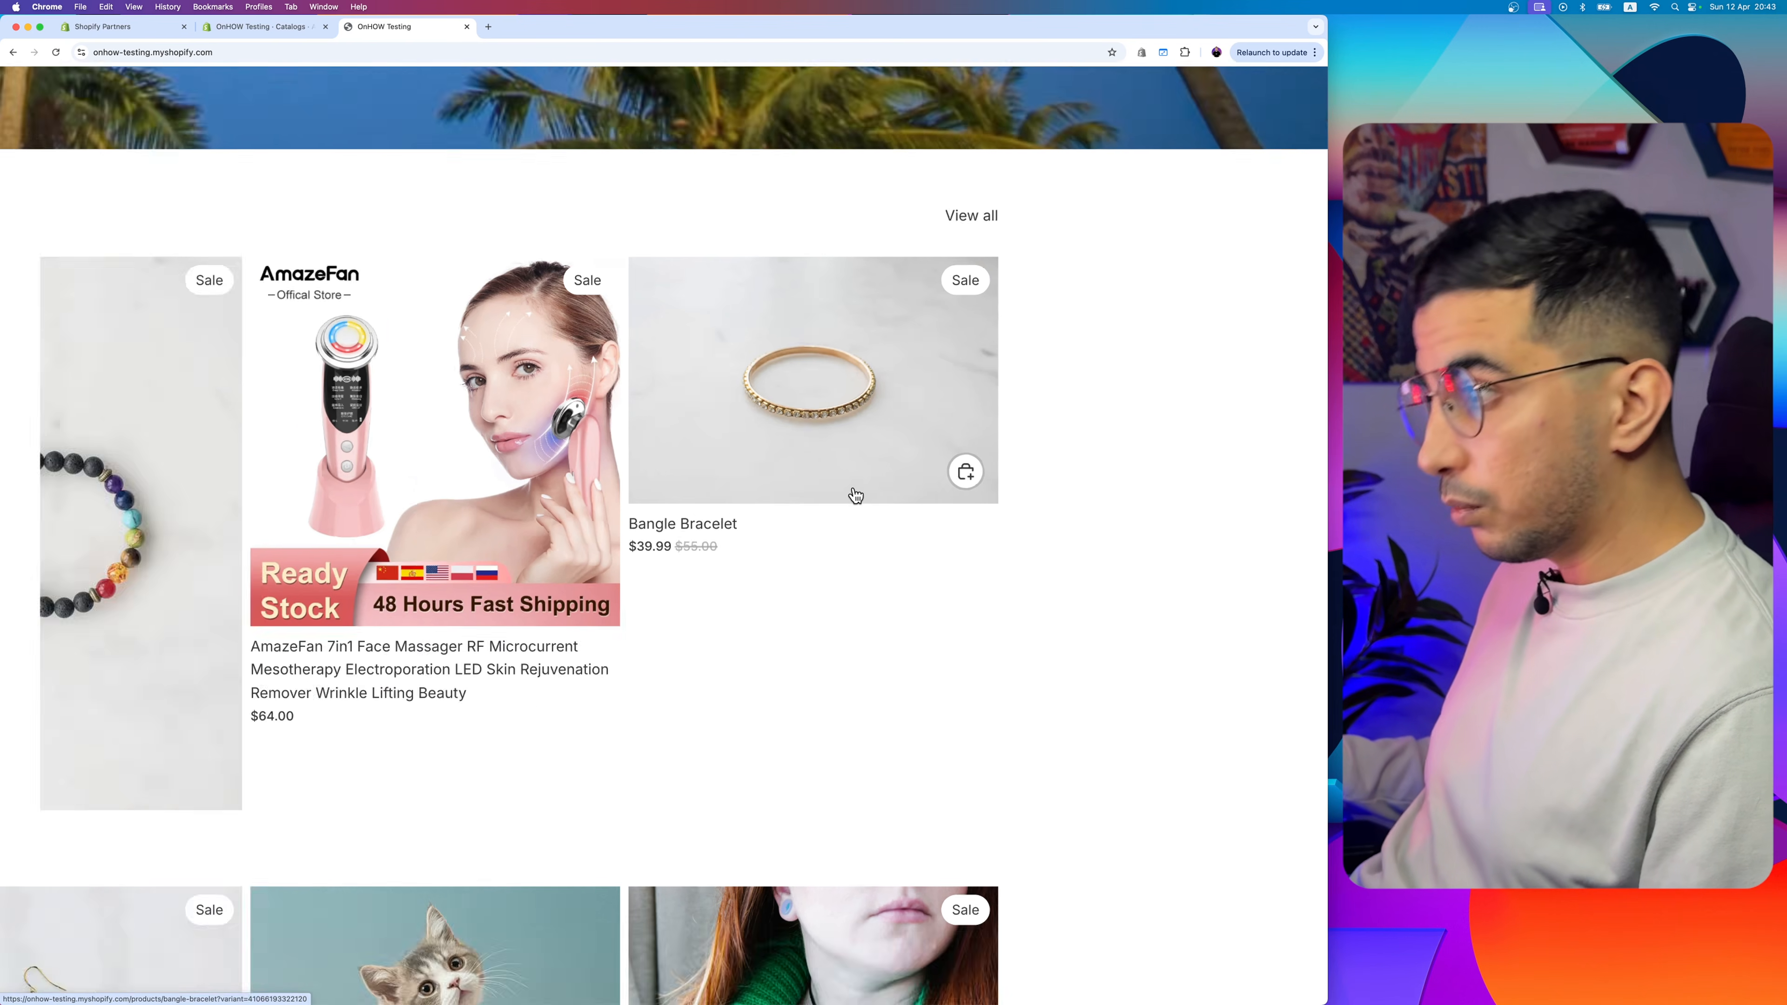
{"action": "scroll", "coordinate": [1012, 467], "scroll_direction": "up", "scroll_amount": 5}
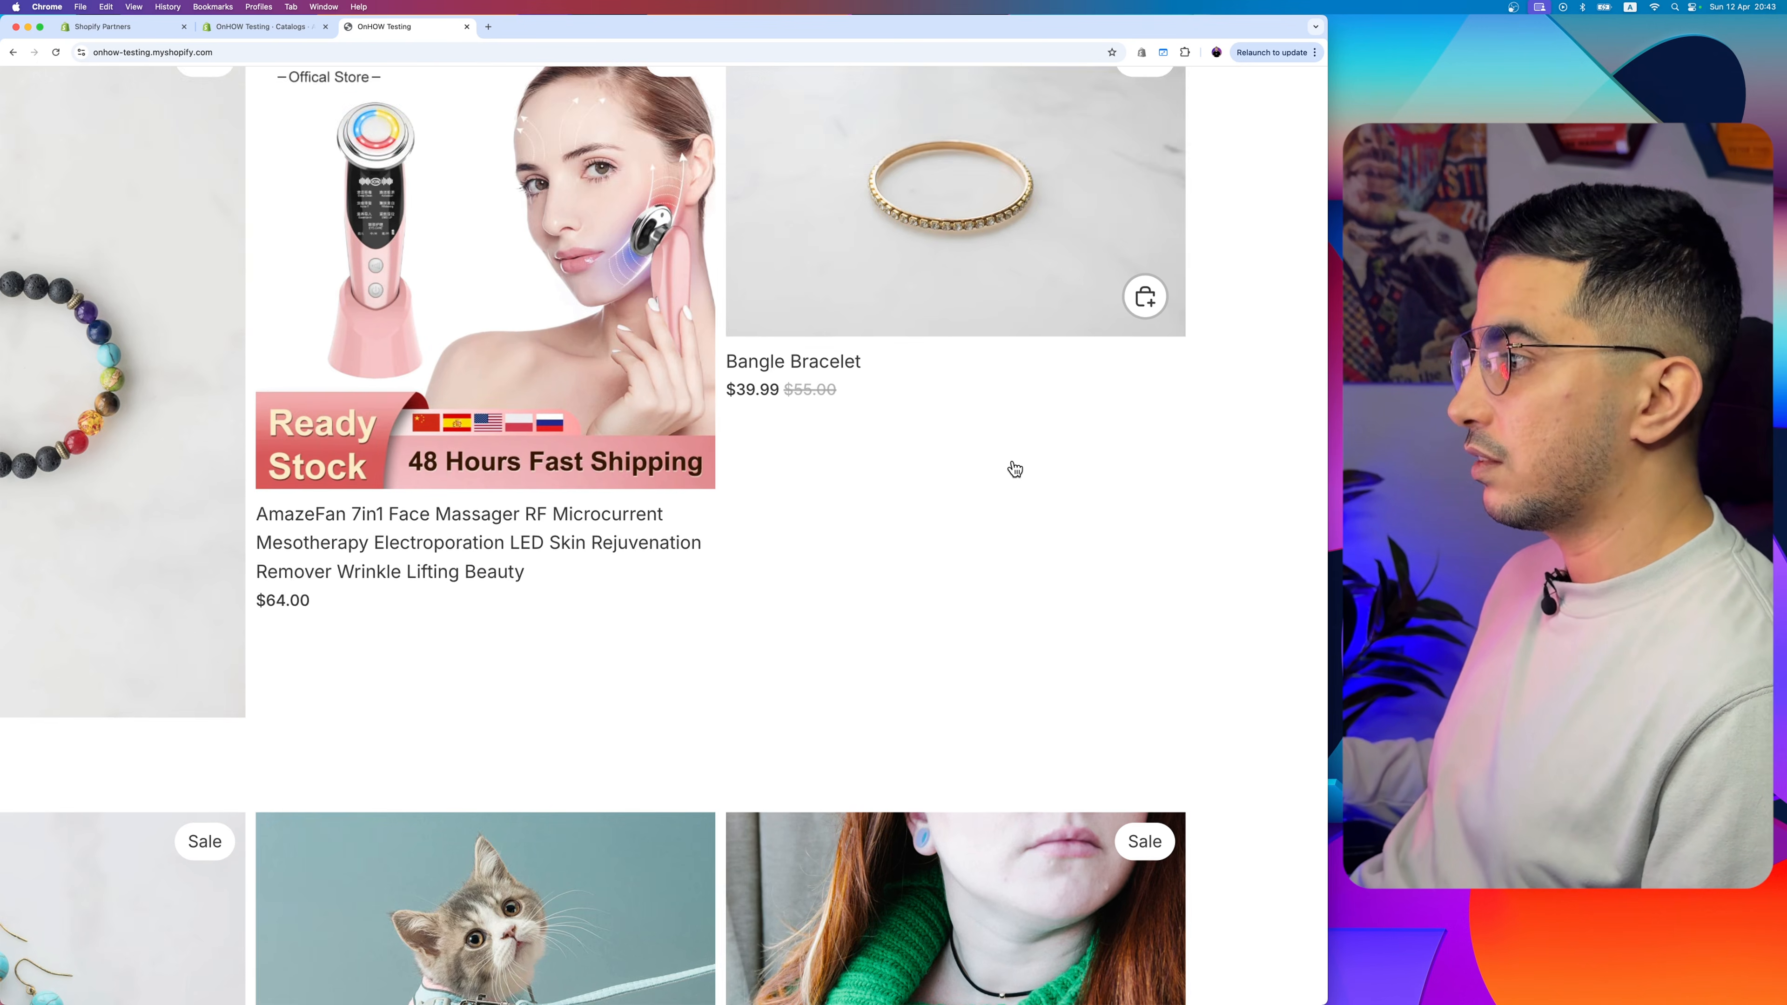
{"action": "scroll", "coordinate": [1009, 467], "scroll_direction": "down", "scroll_amount": 2}
{"action": "scroll", "coordinate": [1009, 466], "scroll_direction": "down", "scroll_amount": 5}
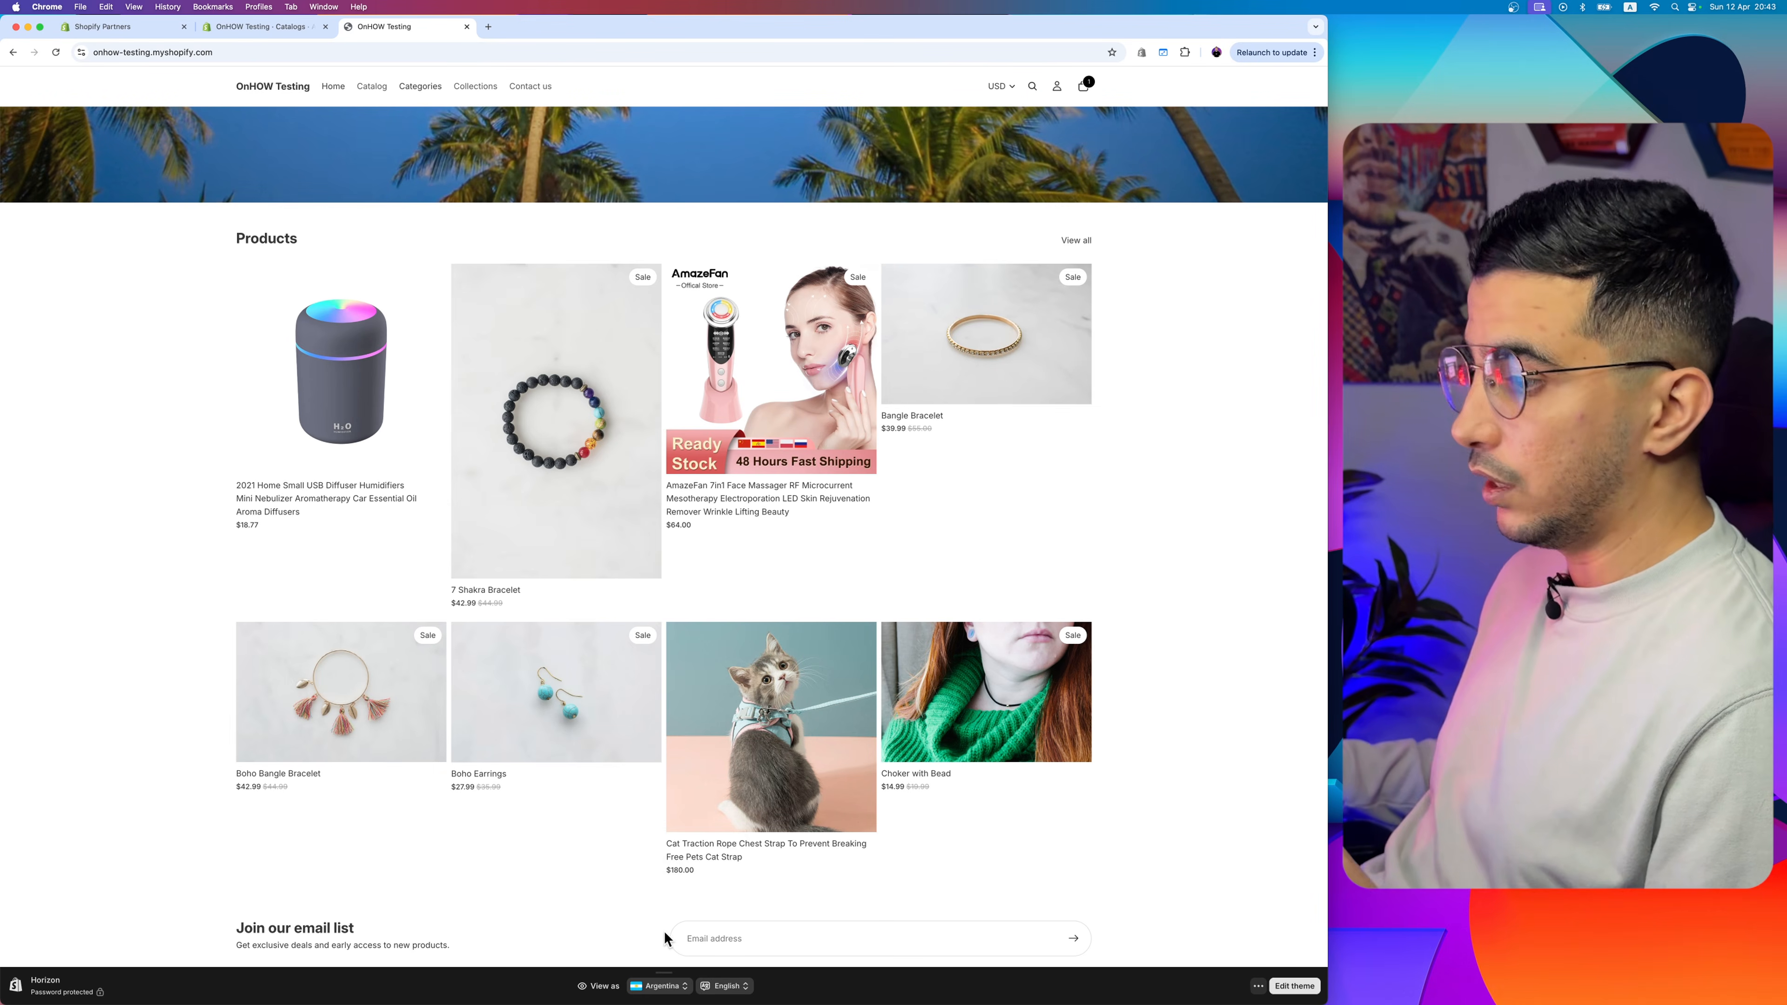
- Switch the storefront preview country back to United States and check the homepage products for Anchor Bracelet Mens
{"action": "left_click", "coordinate": [654, 987]}
{"action": "scroll", "coordinate": [686, 902], "scroll_direction": "down", "scroll_amount": 2}
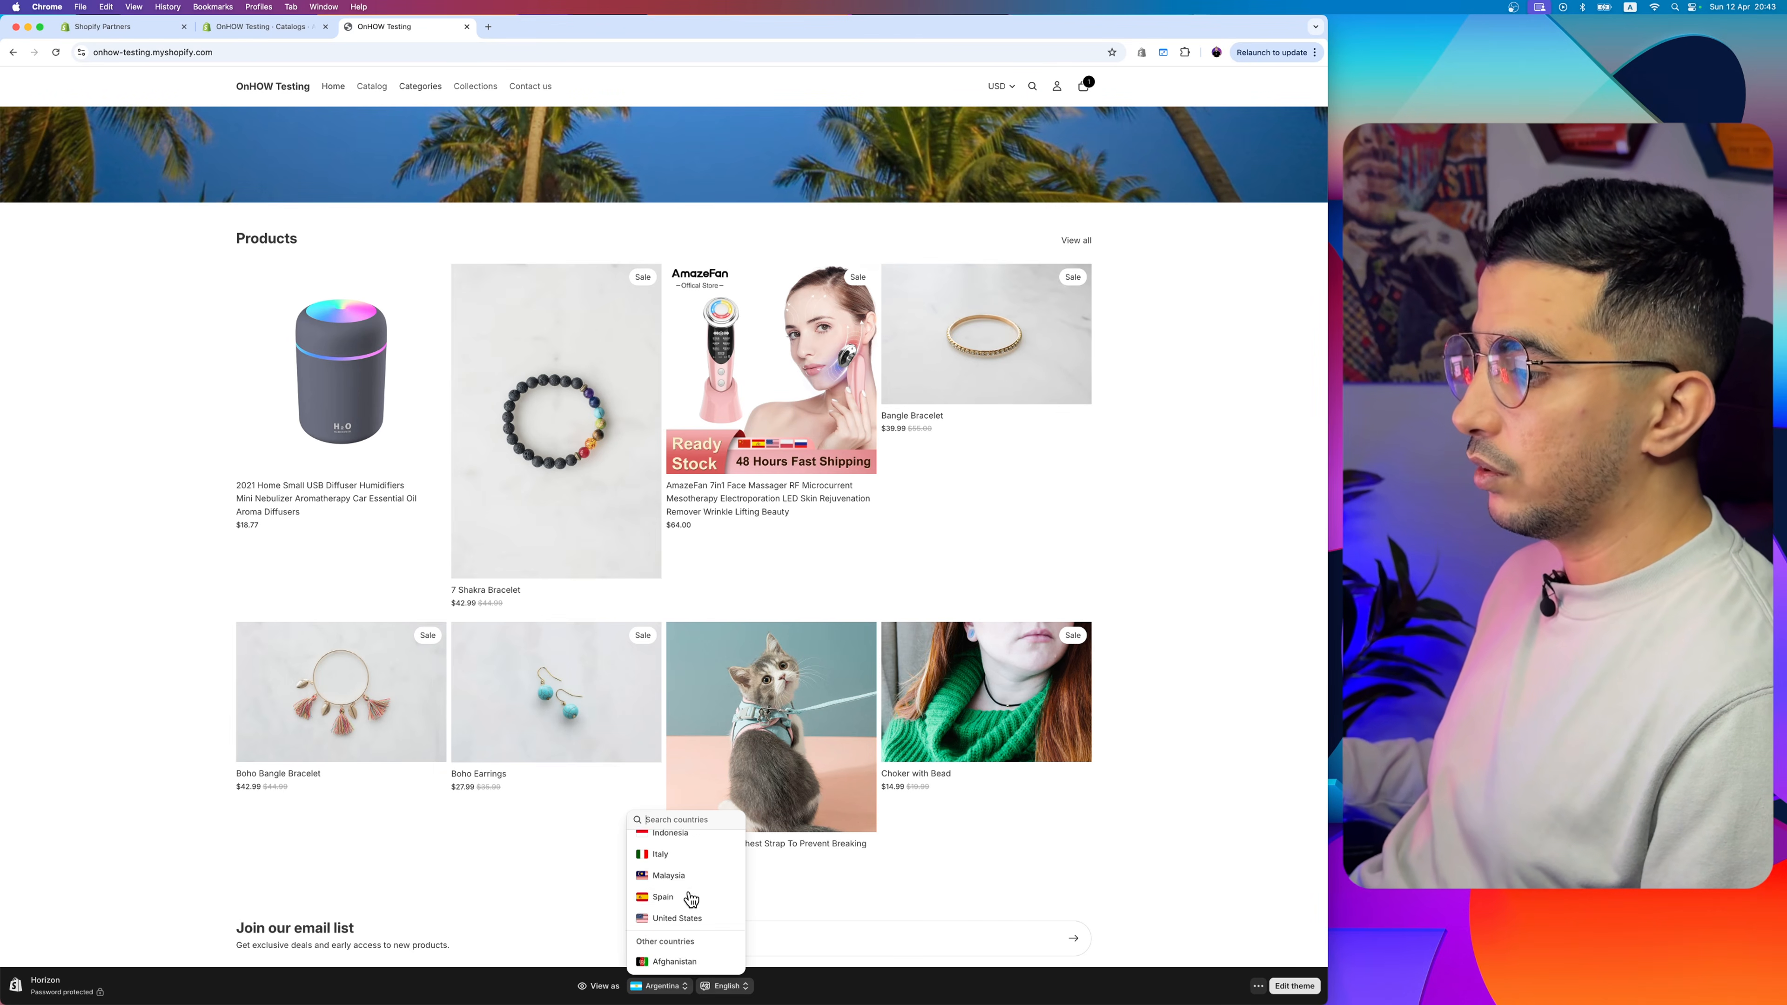
{"action": "left_click", "coordinate": [677, 917]}
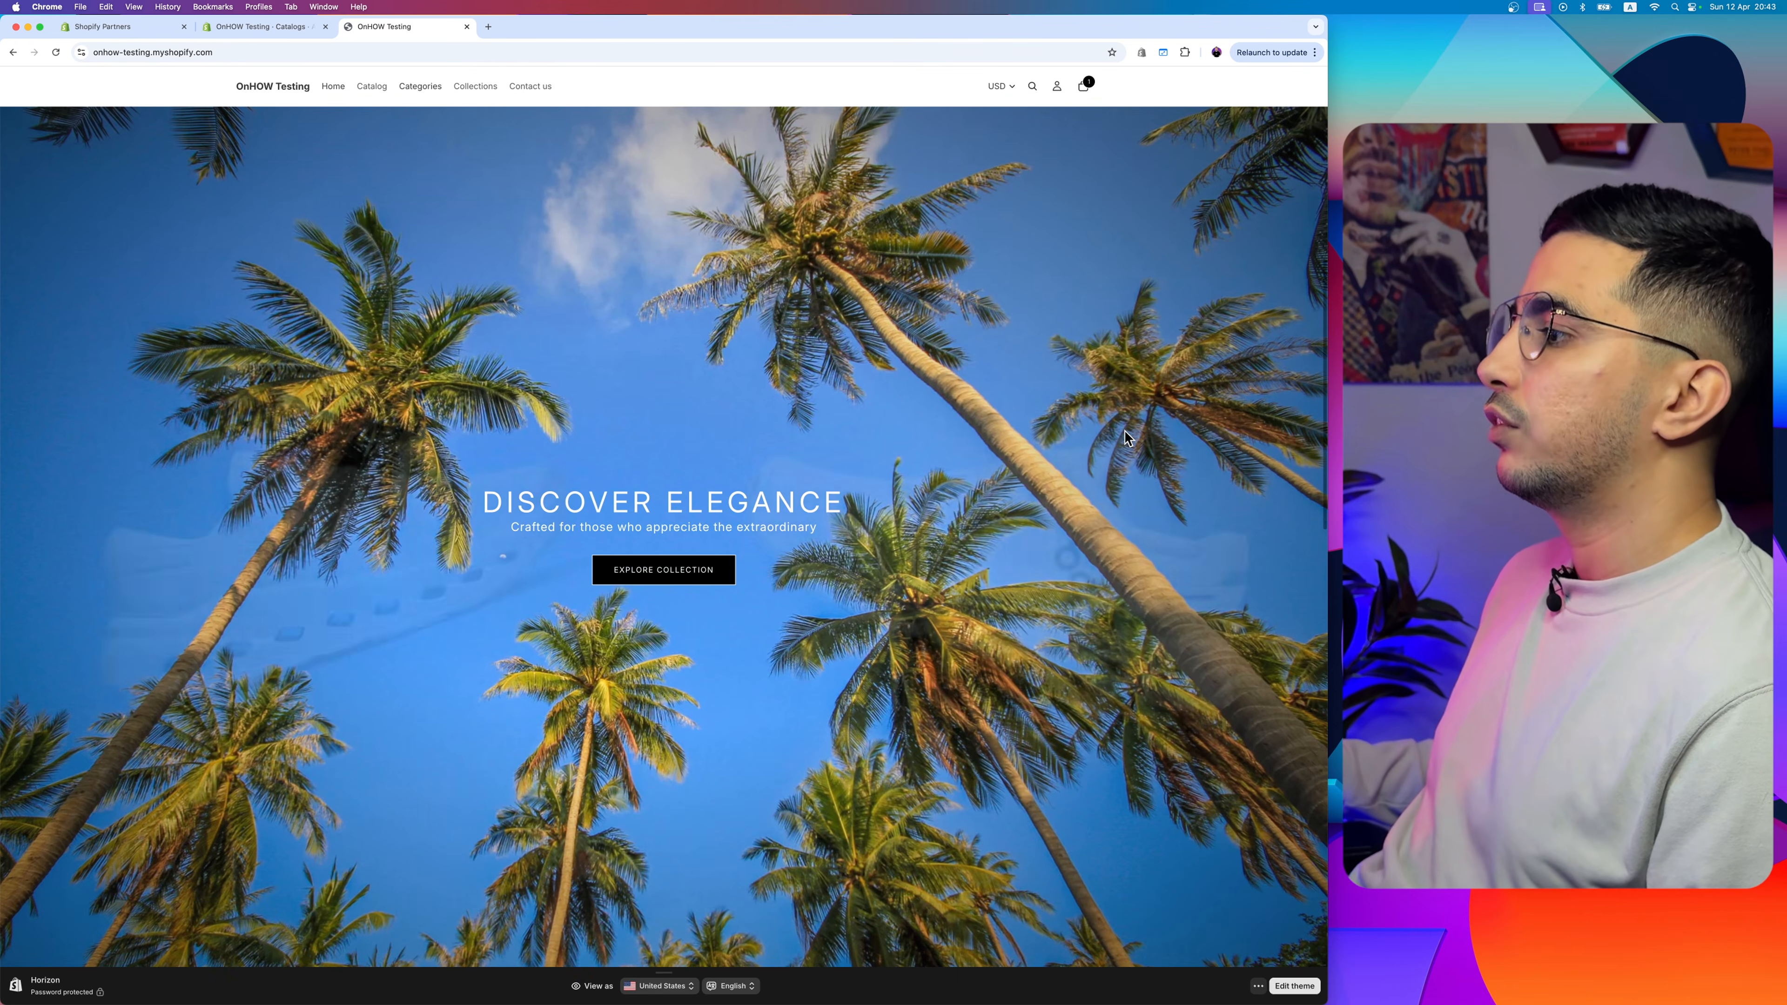
{"action": "scroll", "coordinate": [1124, 438], "scroll_direction": "down", "scroll_amount": 10}
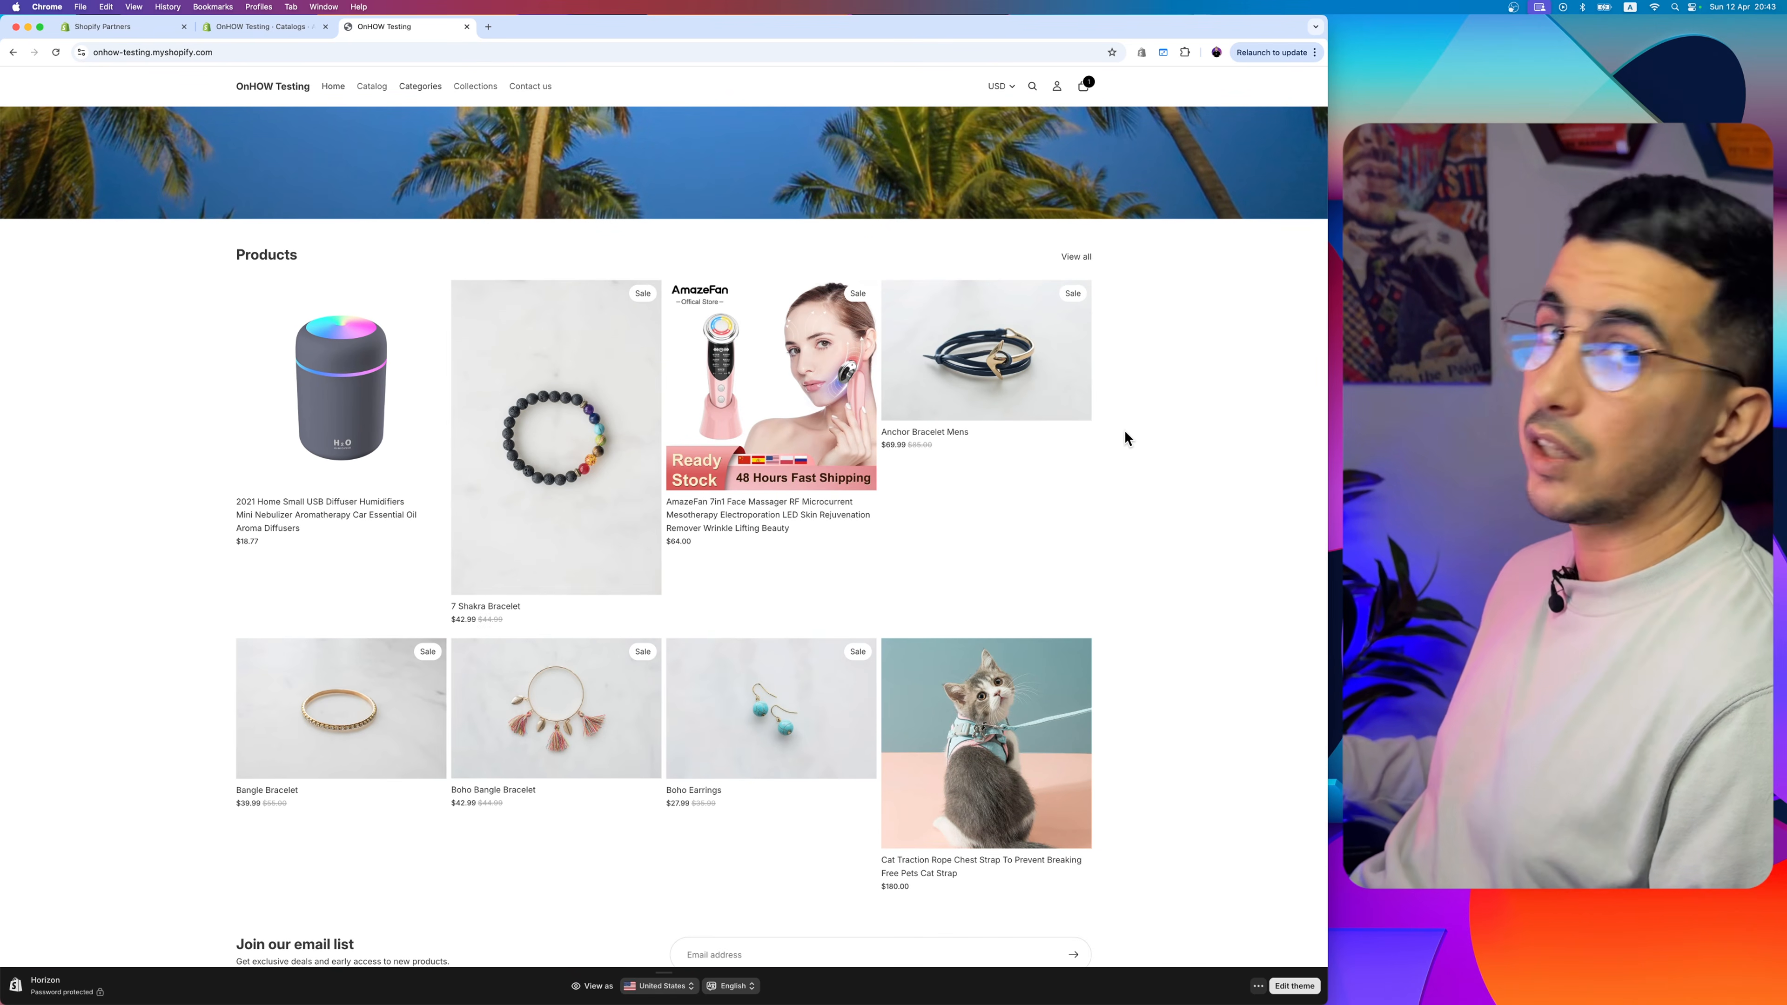